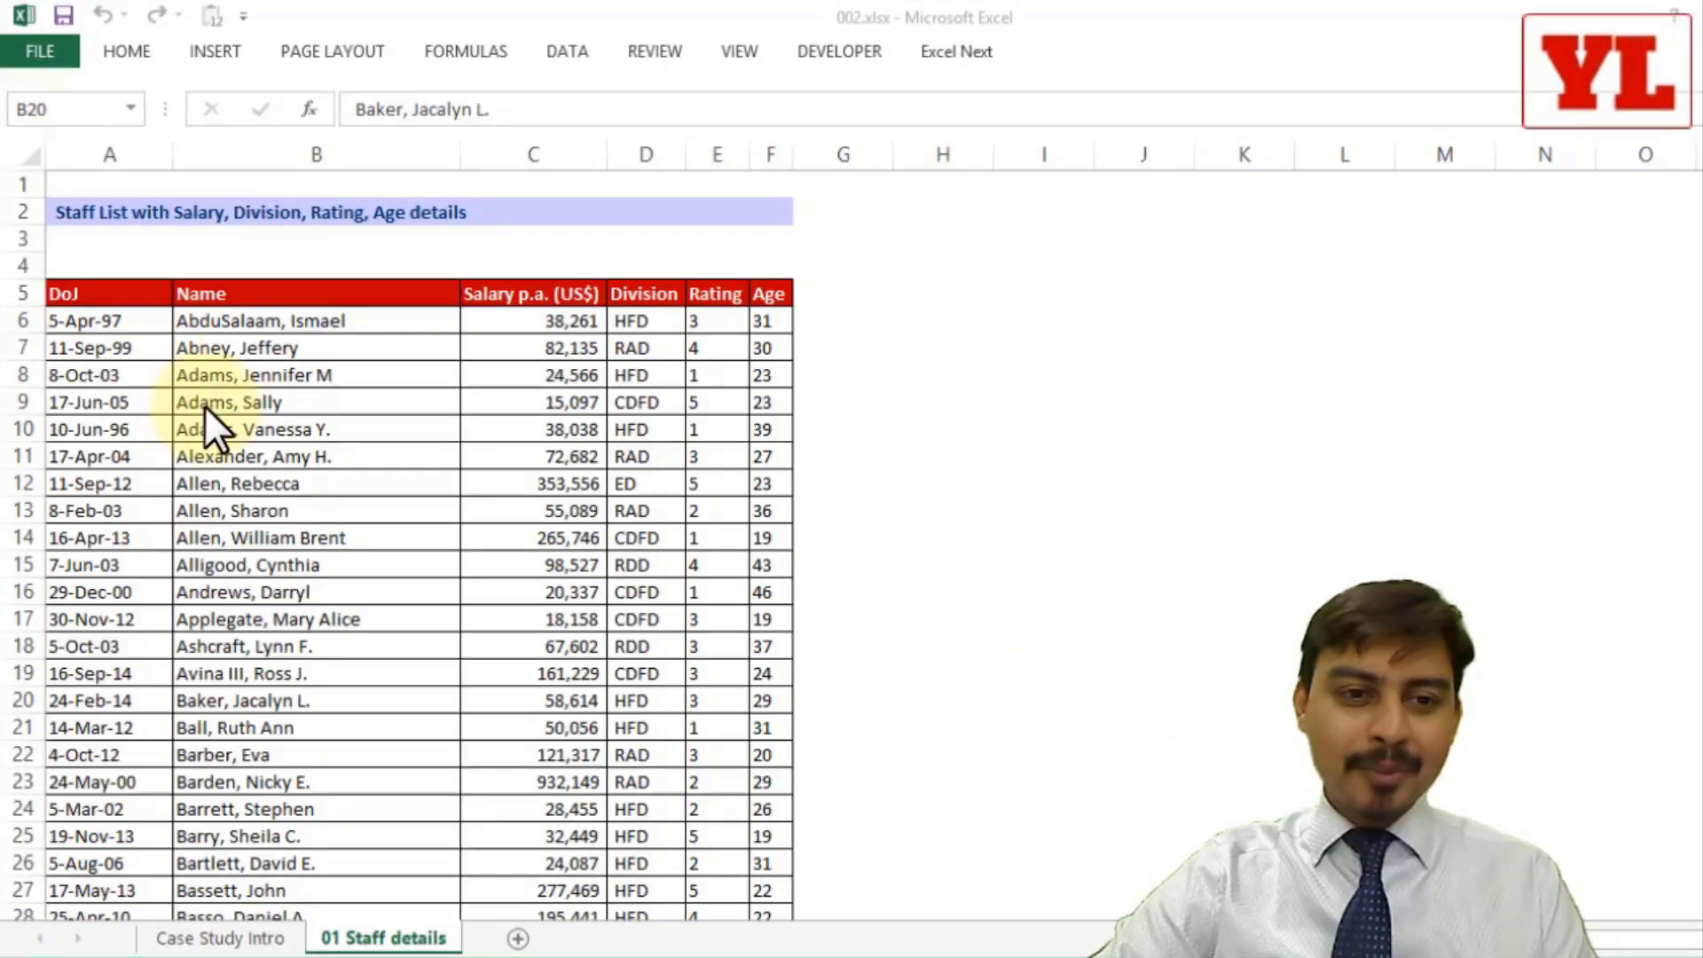
Select the whole staff table and insert a PivotTable from '01 Staff details'!$A$5:$F$422 on a new worksheet.
left_click(270, 371)
key("ctrl+a")
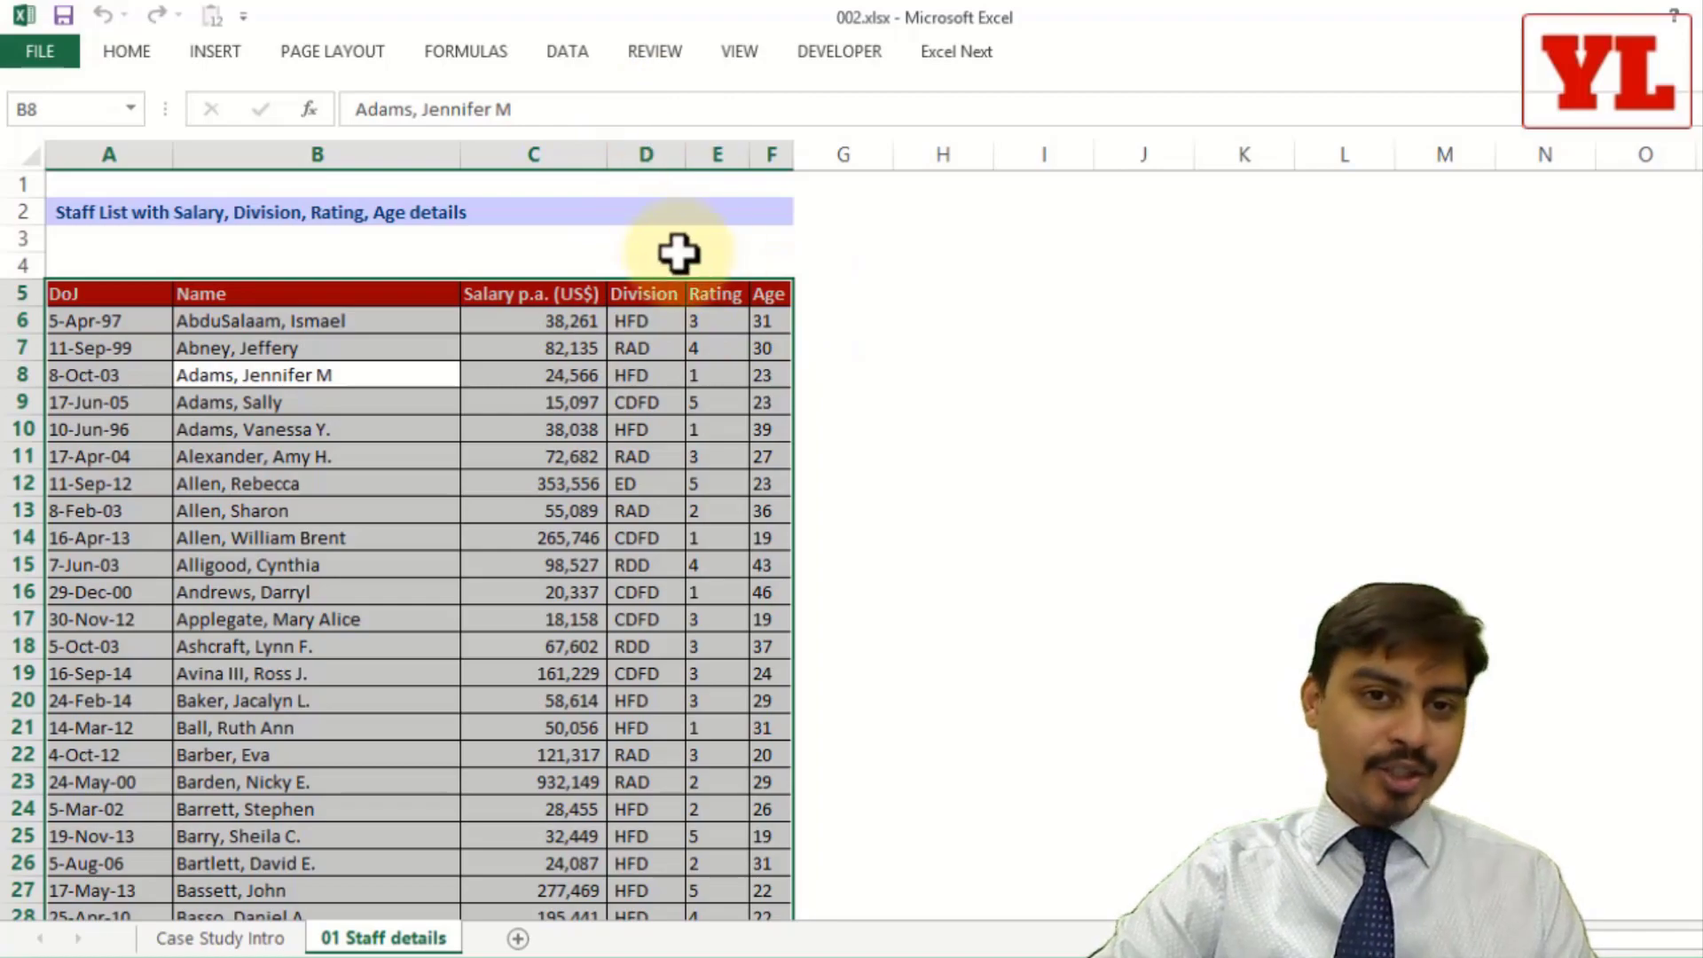
left_click(218, 54)
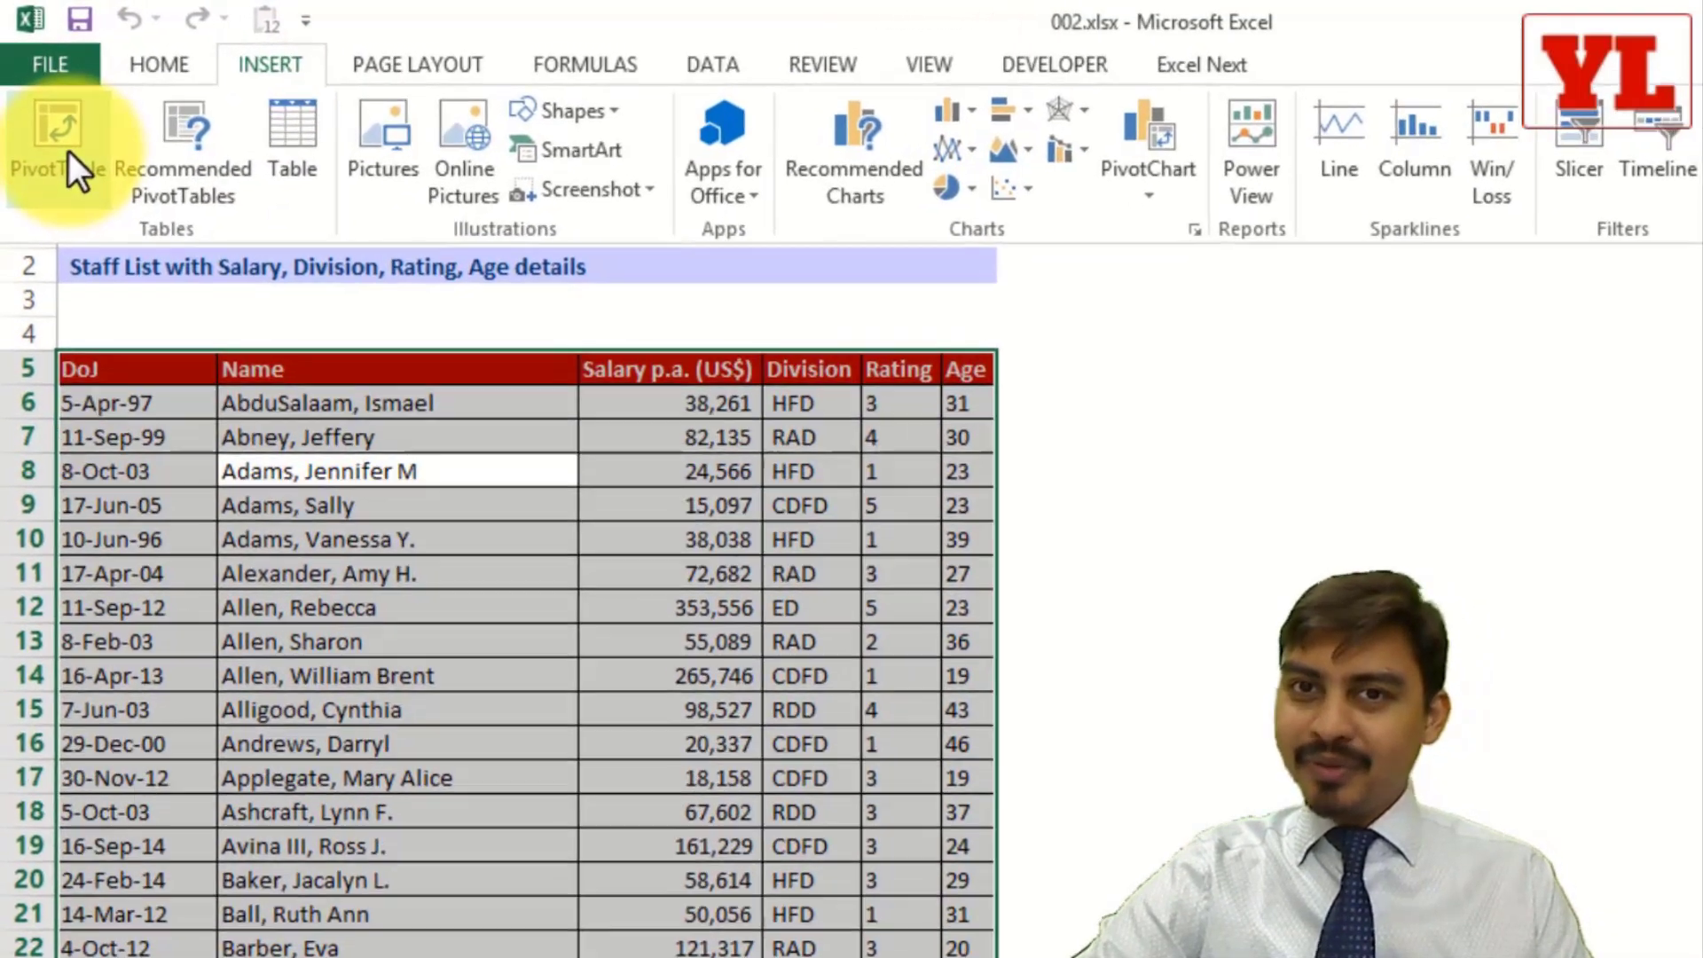
left_click(68, 151)
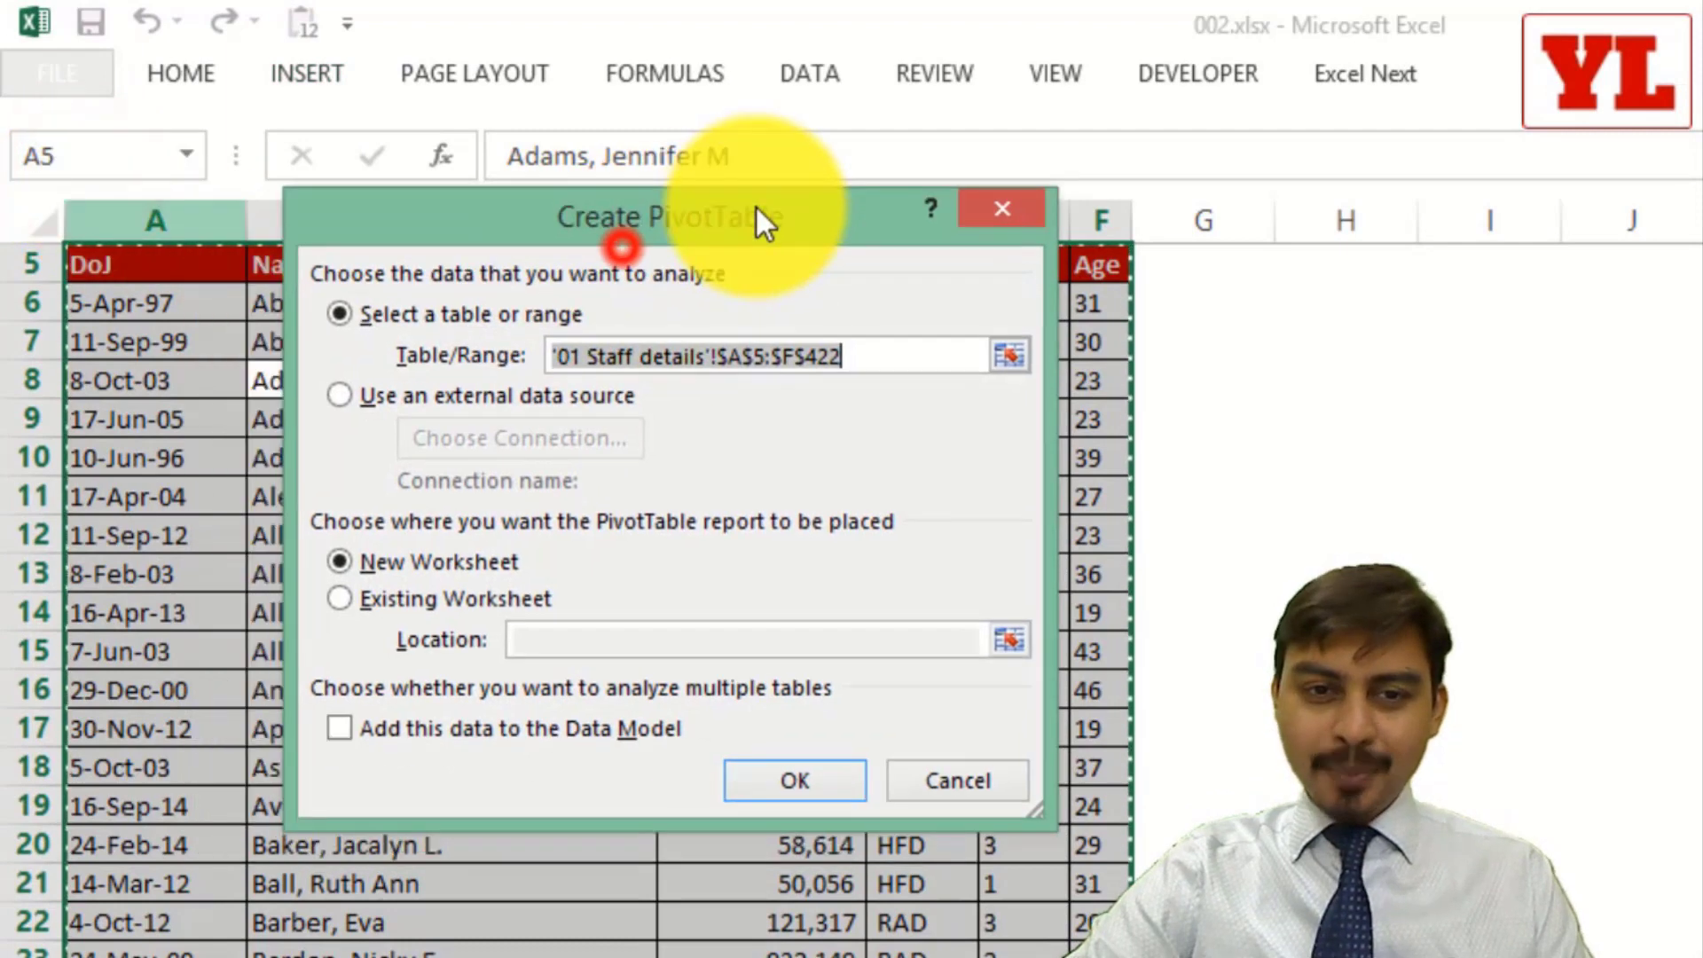
left_click_drag(755, 213, 800, 201)
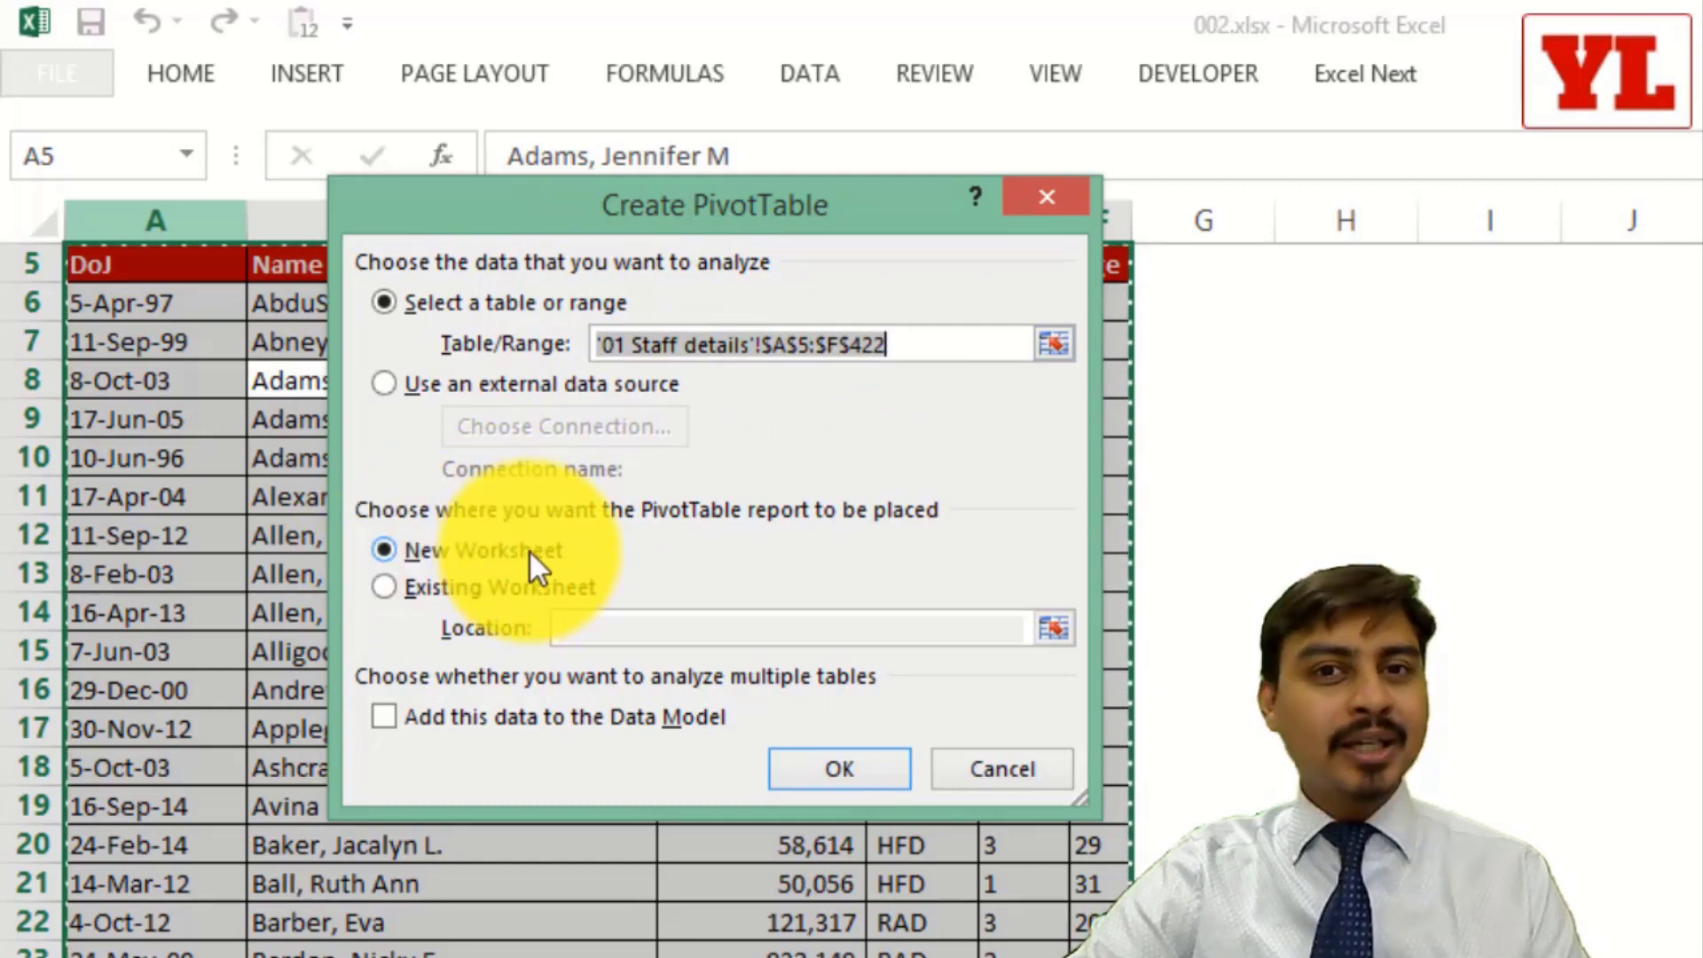
left_click(827, 774)
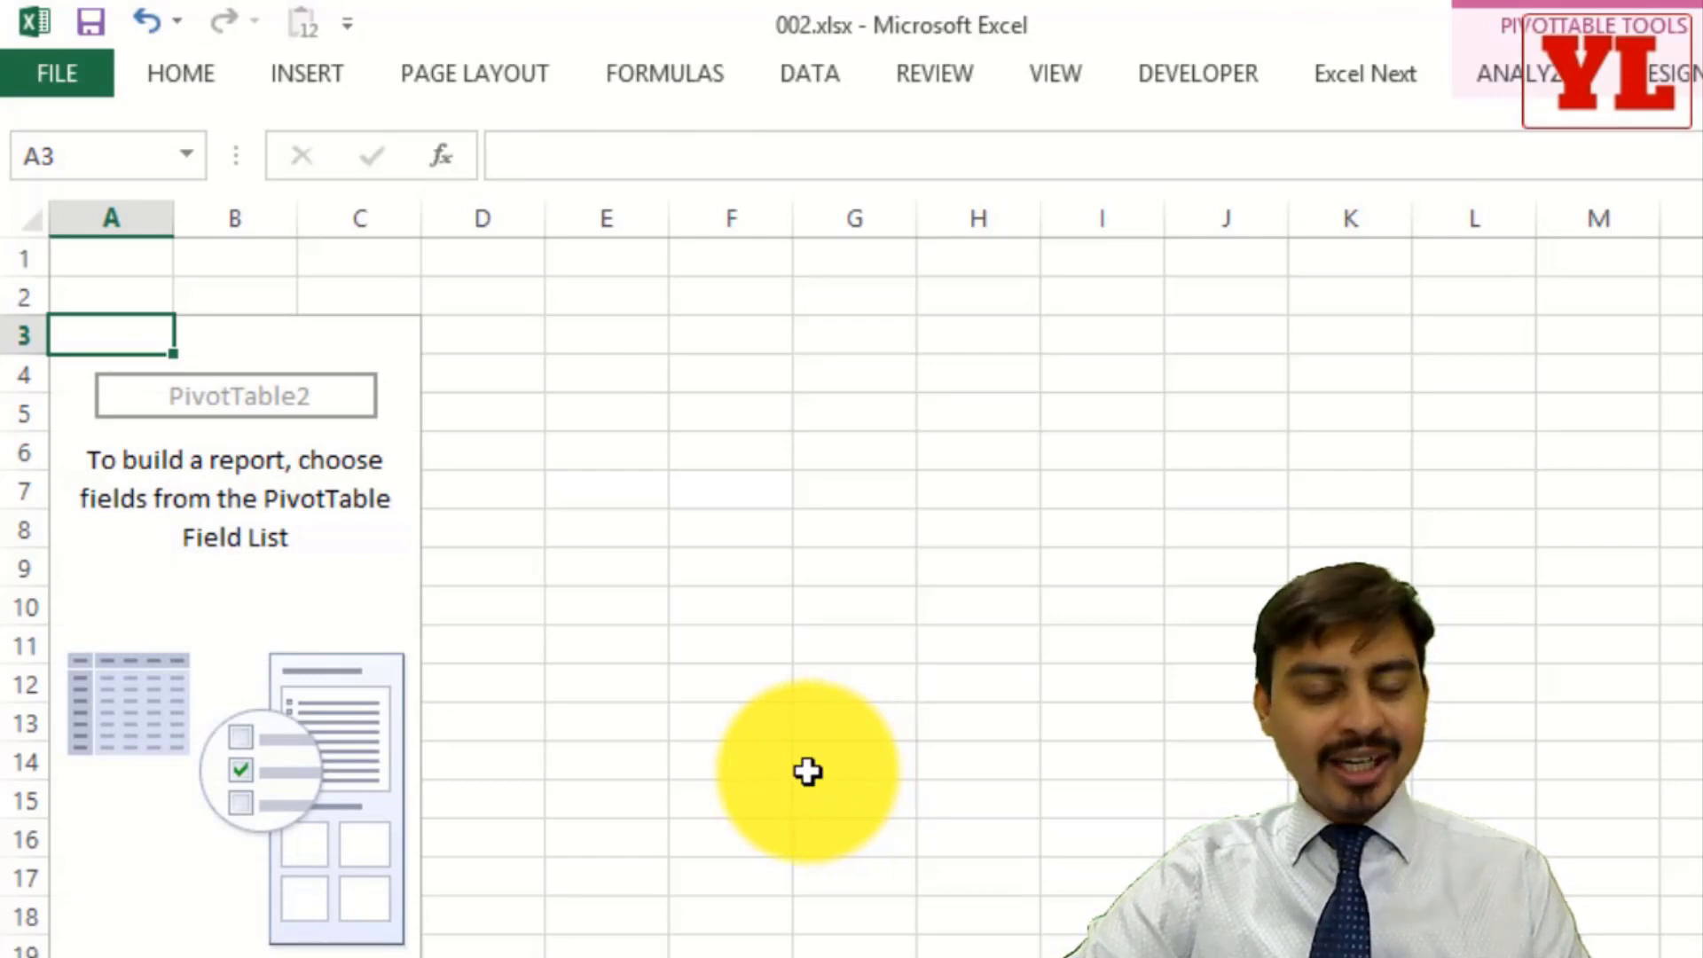
Enable Classic PivotTable layout on the Display tab of the PivotTable Options.
left_click(203, 404)
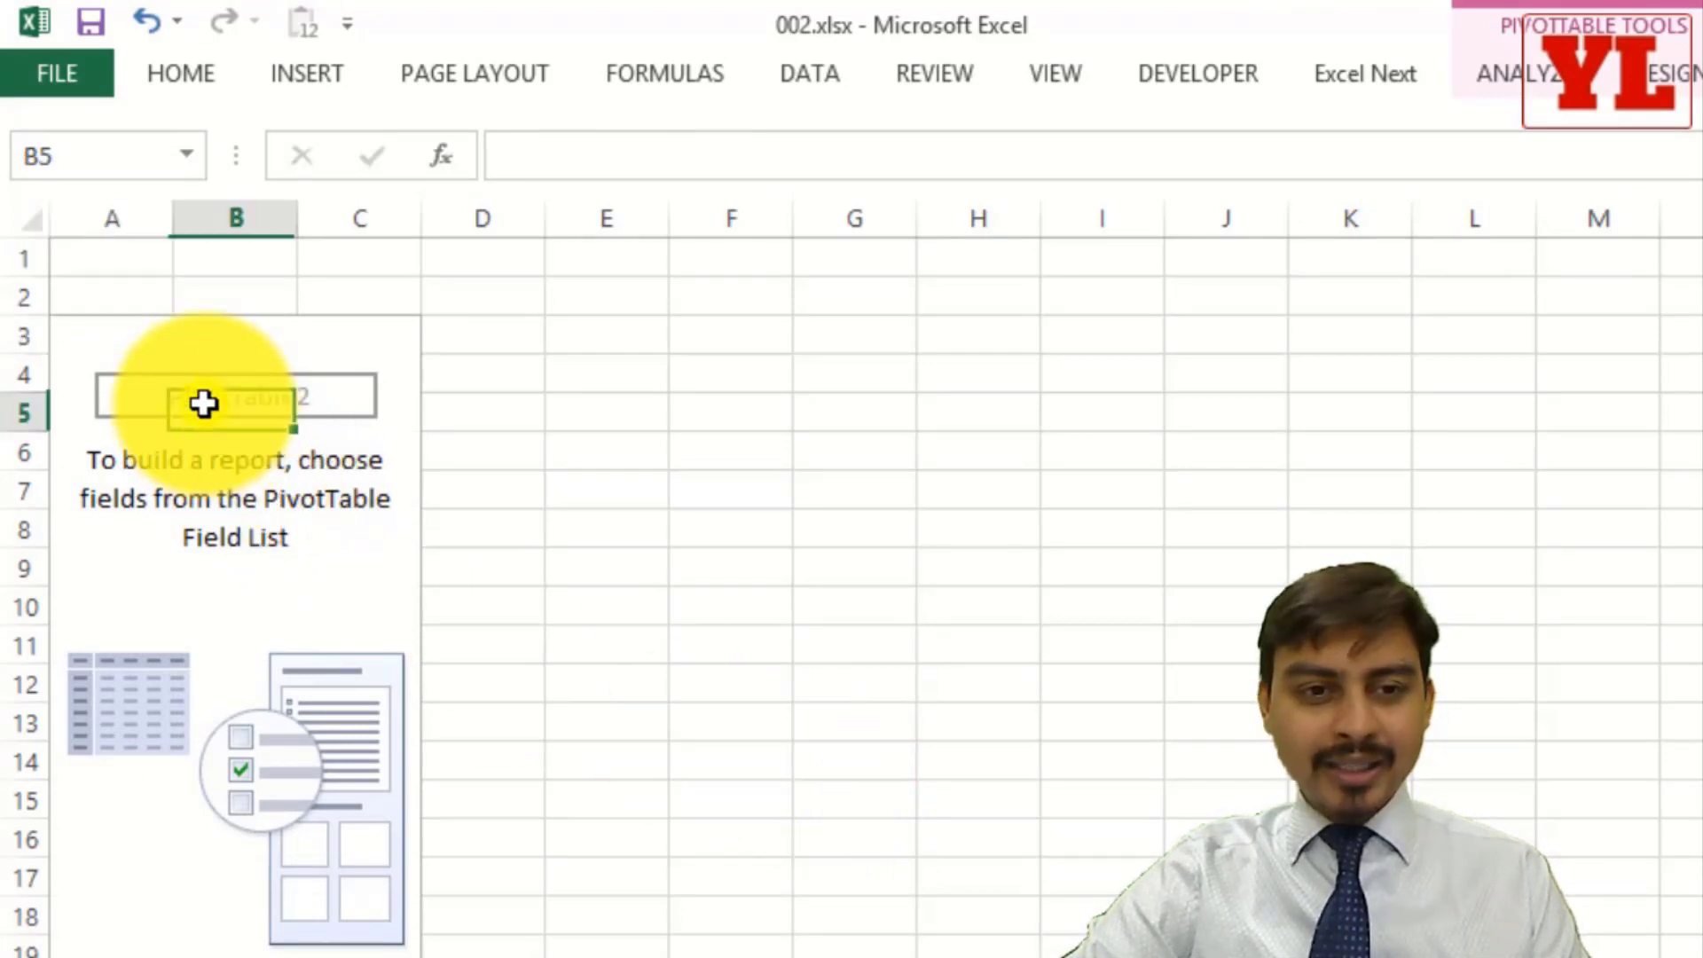
right_click(205, 406)
left_click(365, 581)
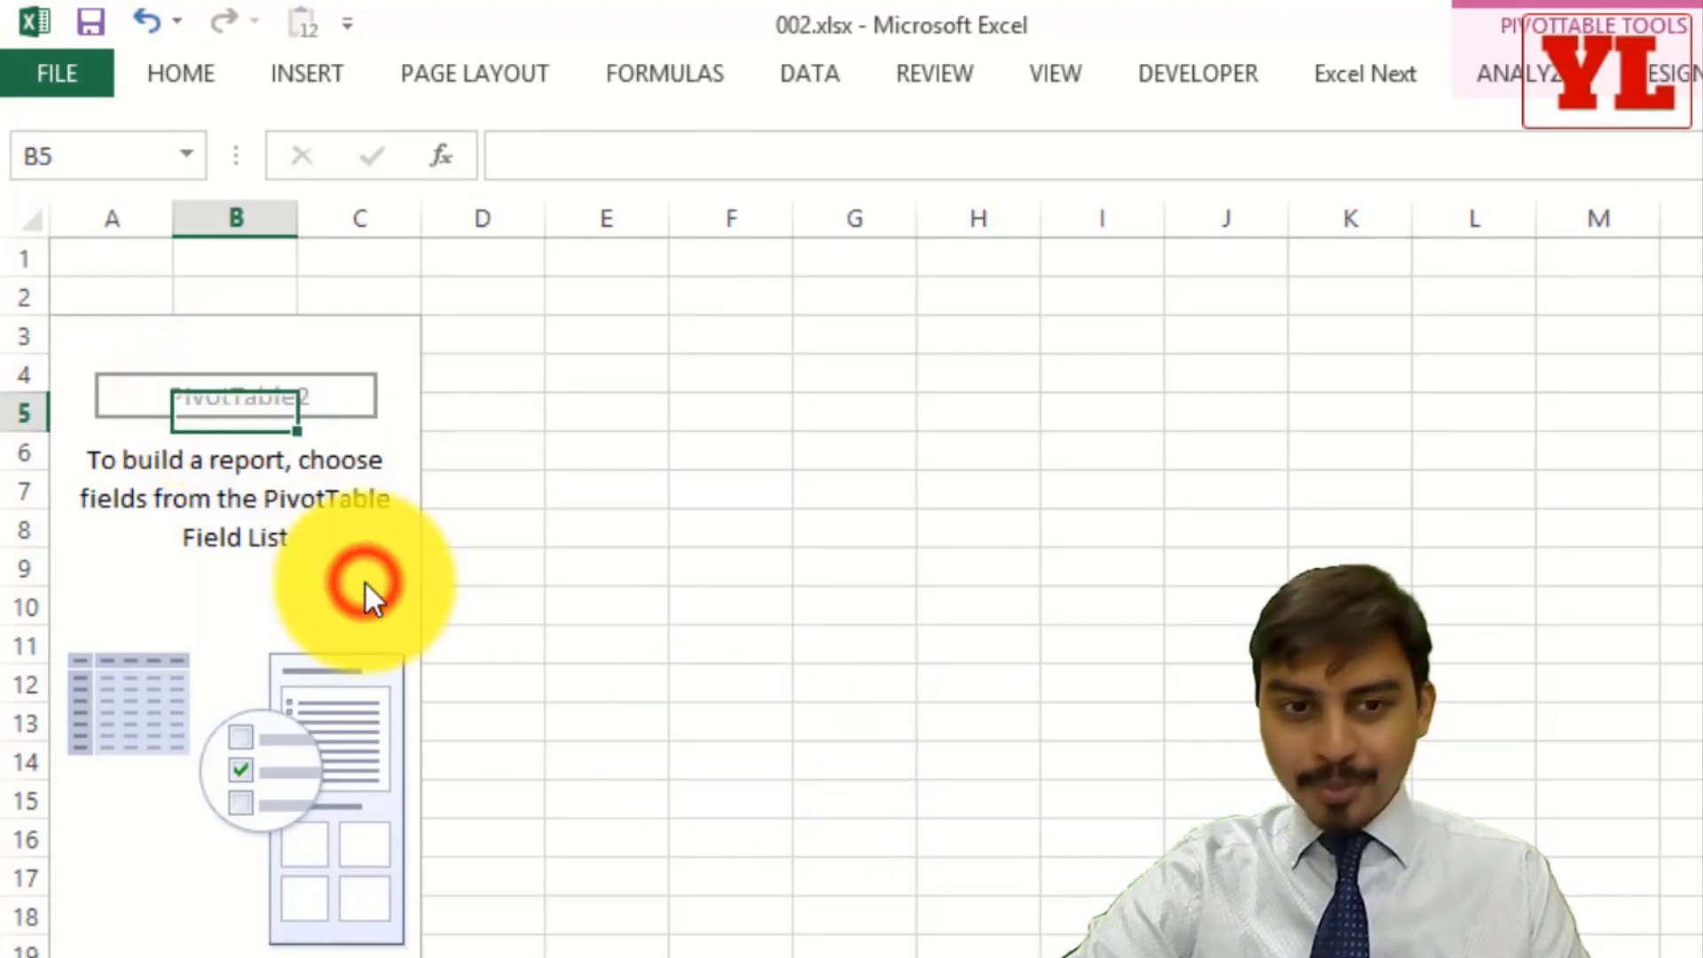
left_click(440, 248)
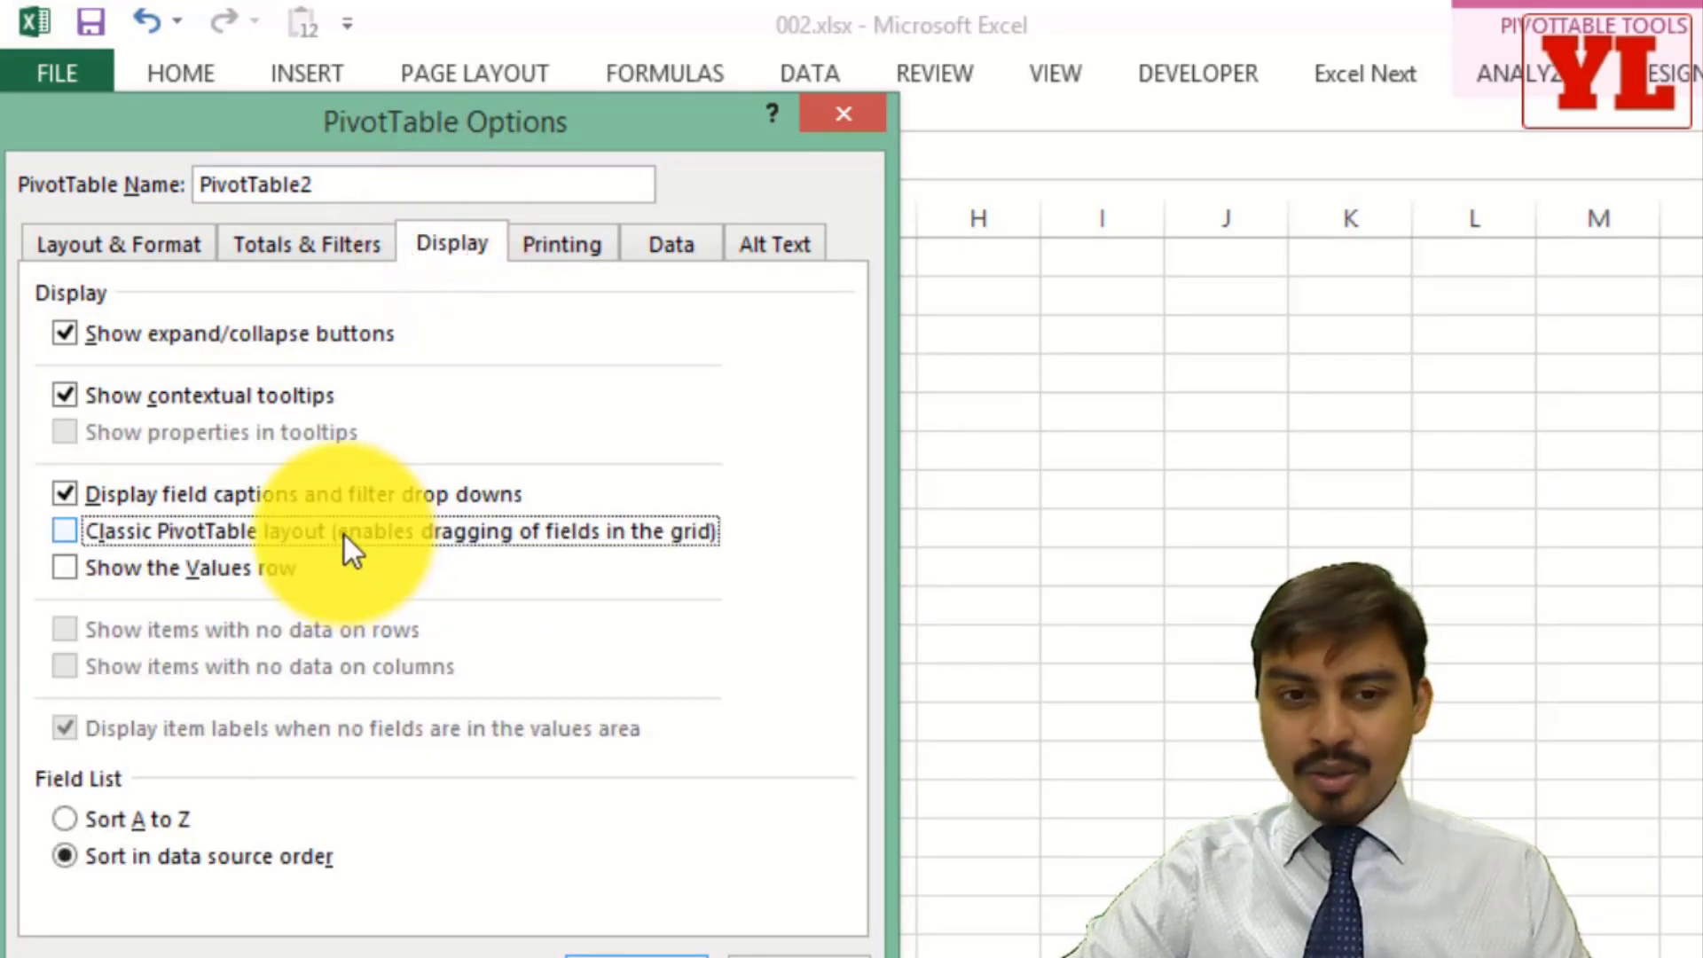
left_click(344, 535)
left_click(630, 950)
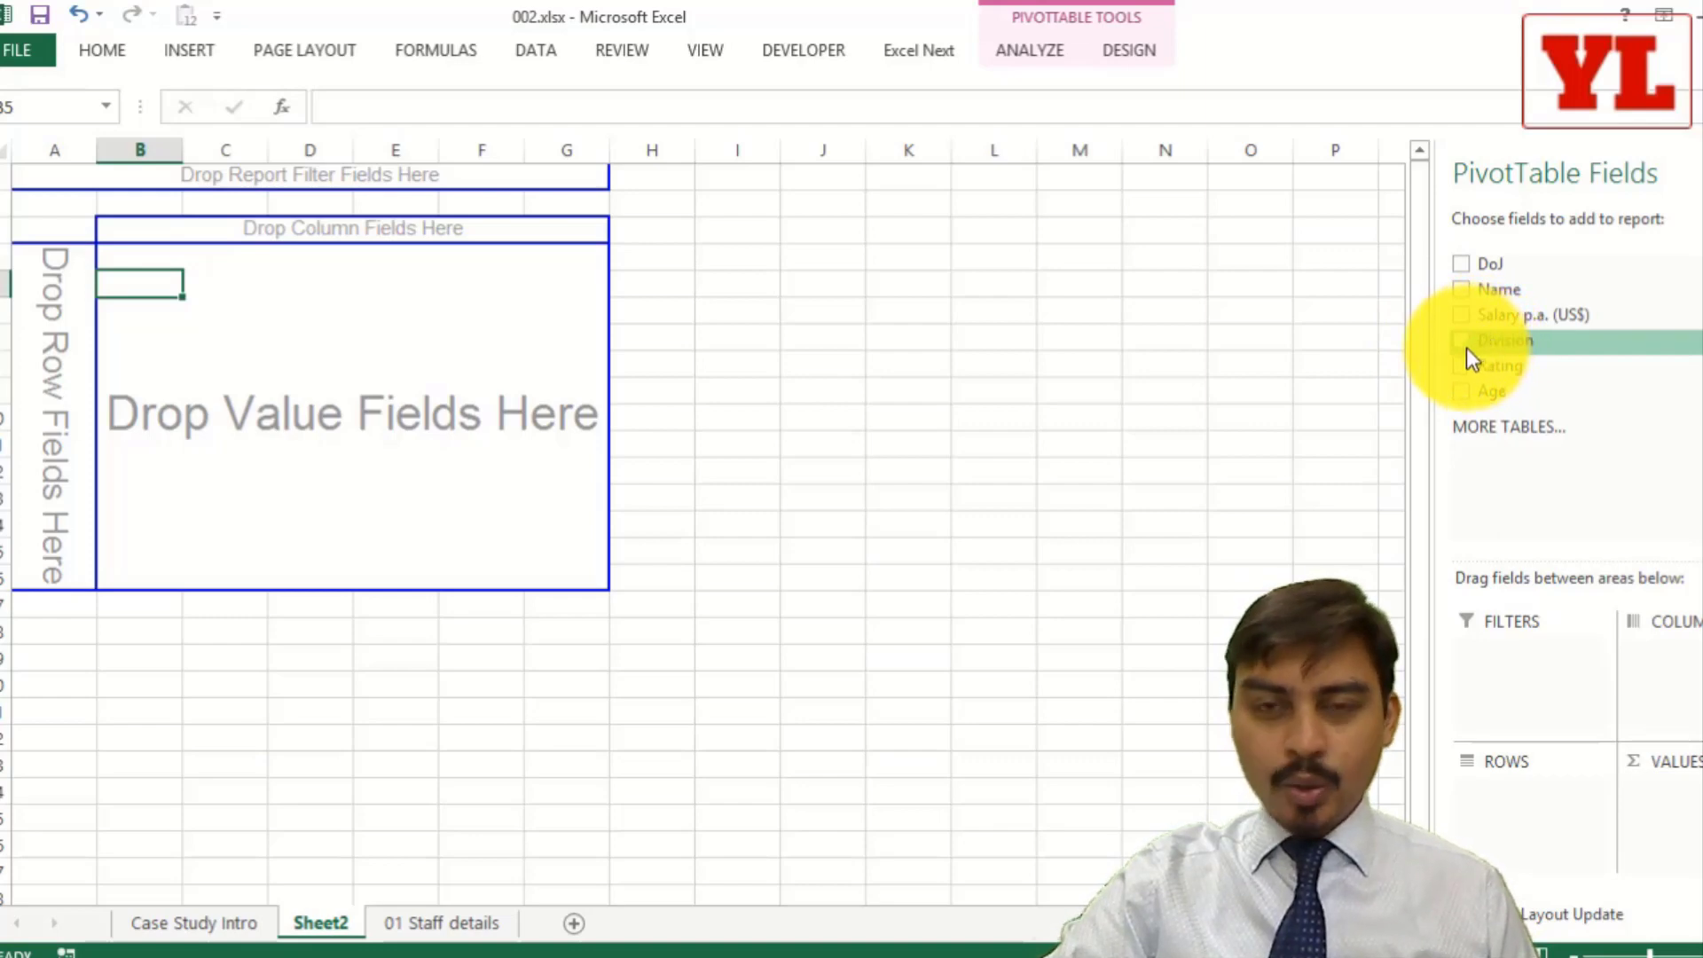
Put the Division field into the pivot Rows area, listing AD through RDD with a Grand Total.
left_click(1460, 343)
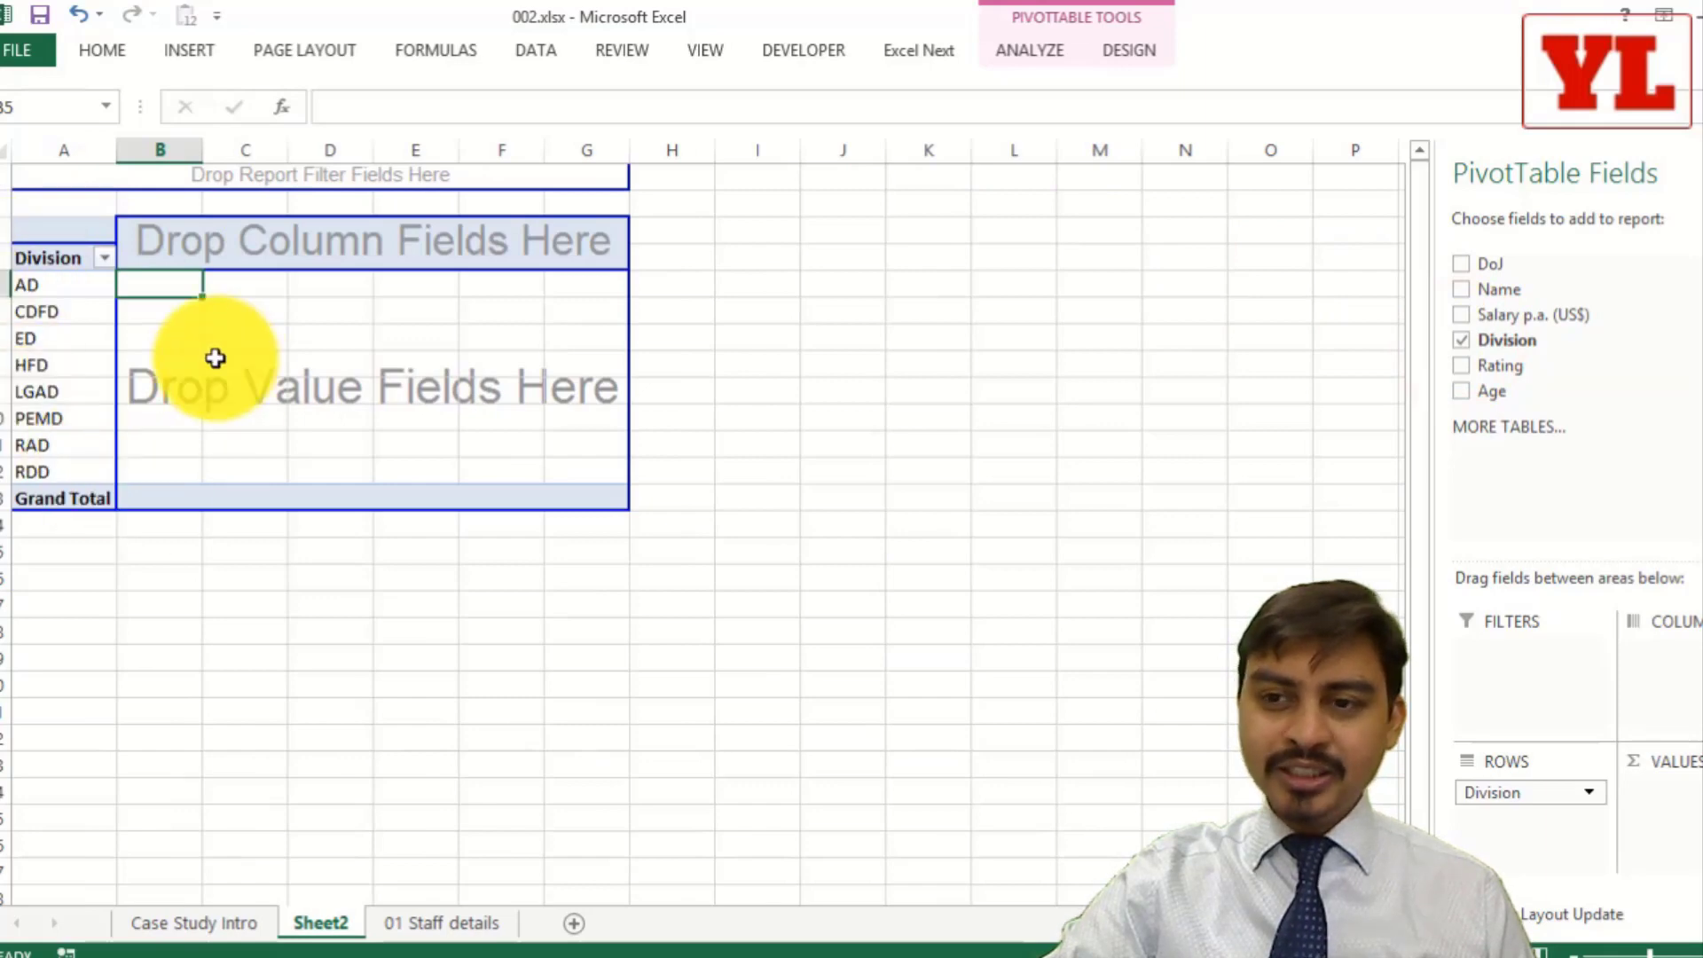
left_click(1461, 339)
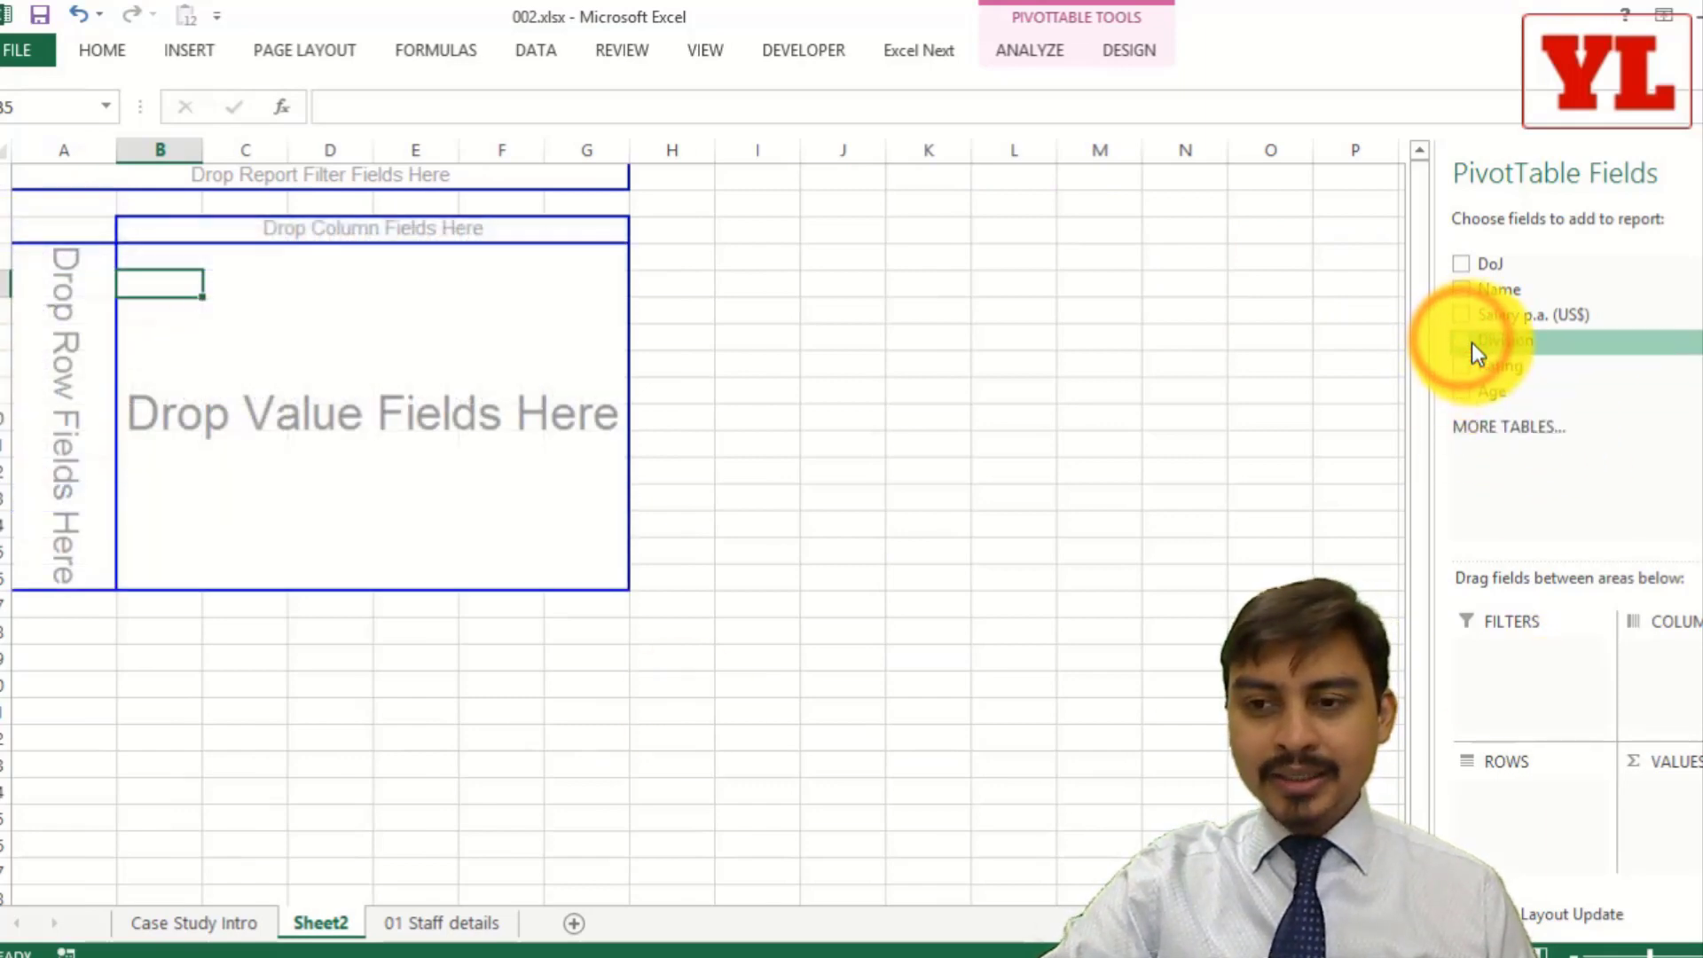
left_click_drag(1471, 343, 247, 403)
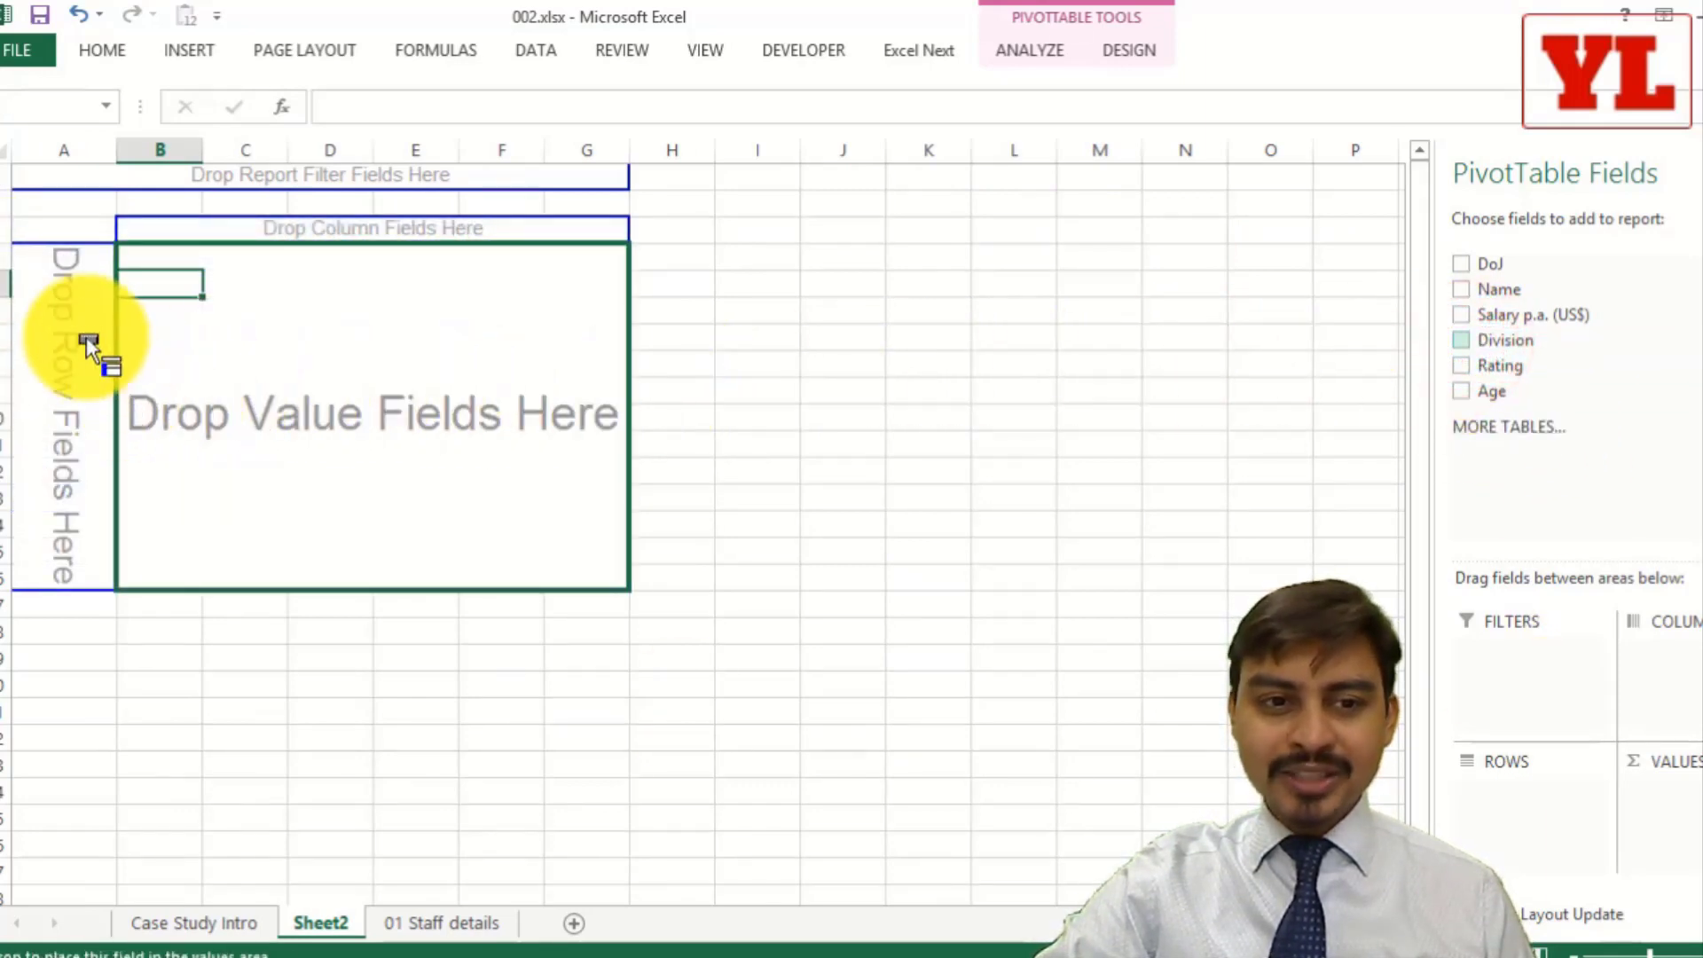
mouse_move(87, 337)
left_mouse_down()
mouse_move(78, 367)
mouse_move(61, 355)
left_mouse_up()
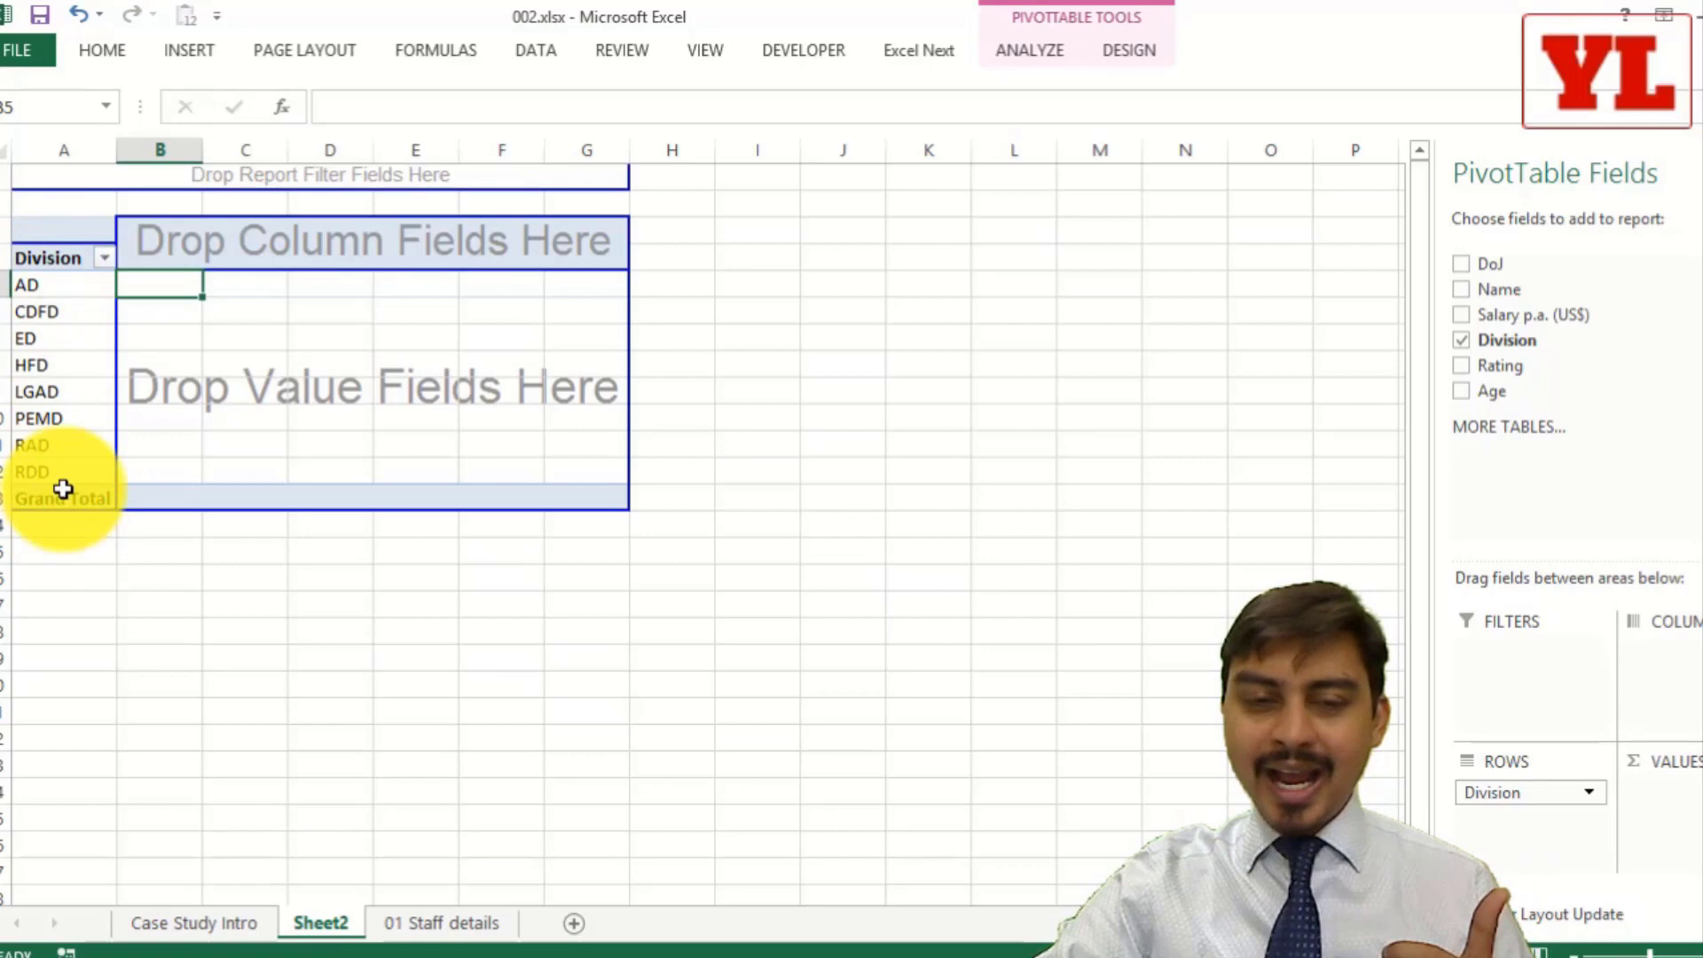
left_click(1461, 343)
left_click_drag(1504, 343, 1527, 807)
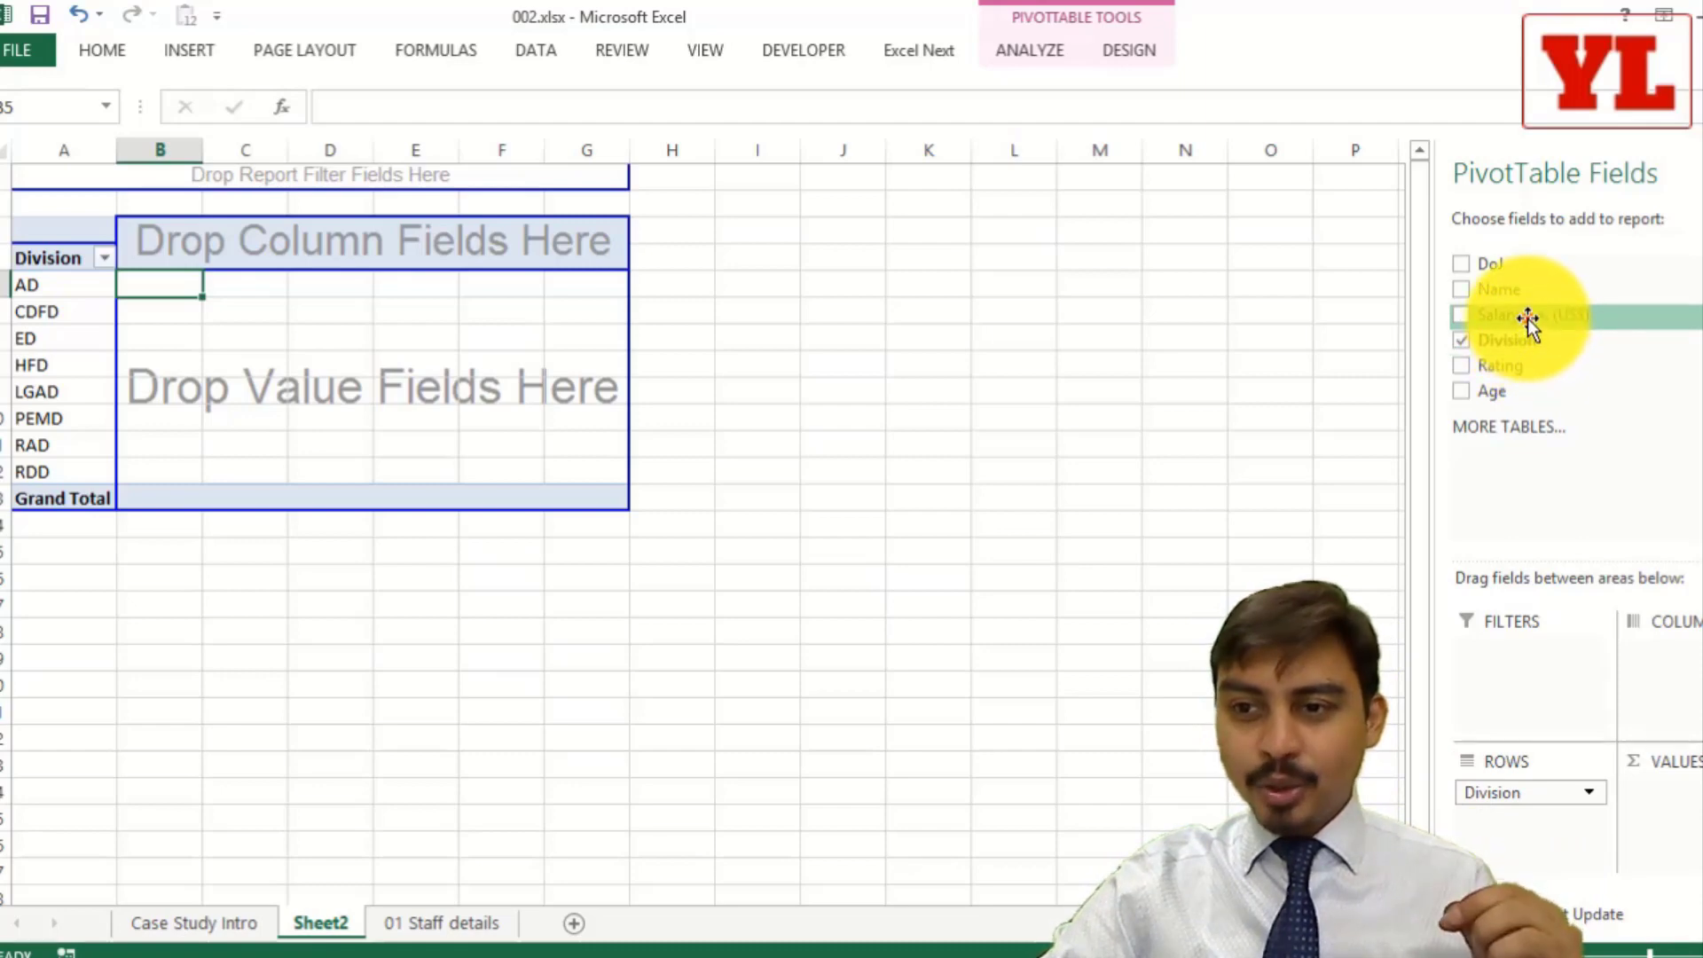
Add Salary p.a. (US$) to the pivot values as a per-division sum.
left_click_drag(1527, 317, 367, 406)
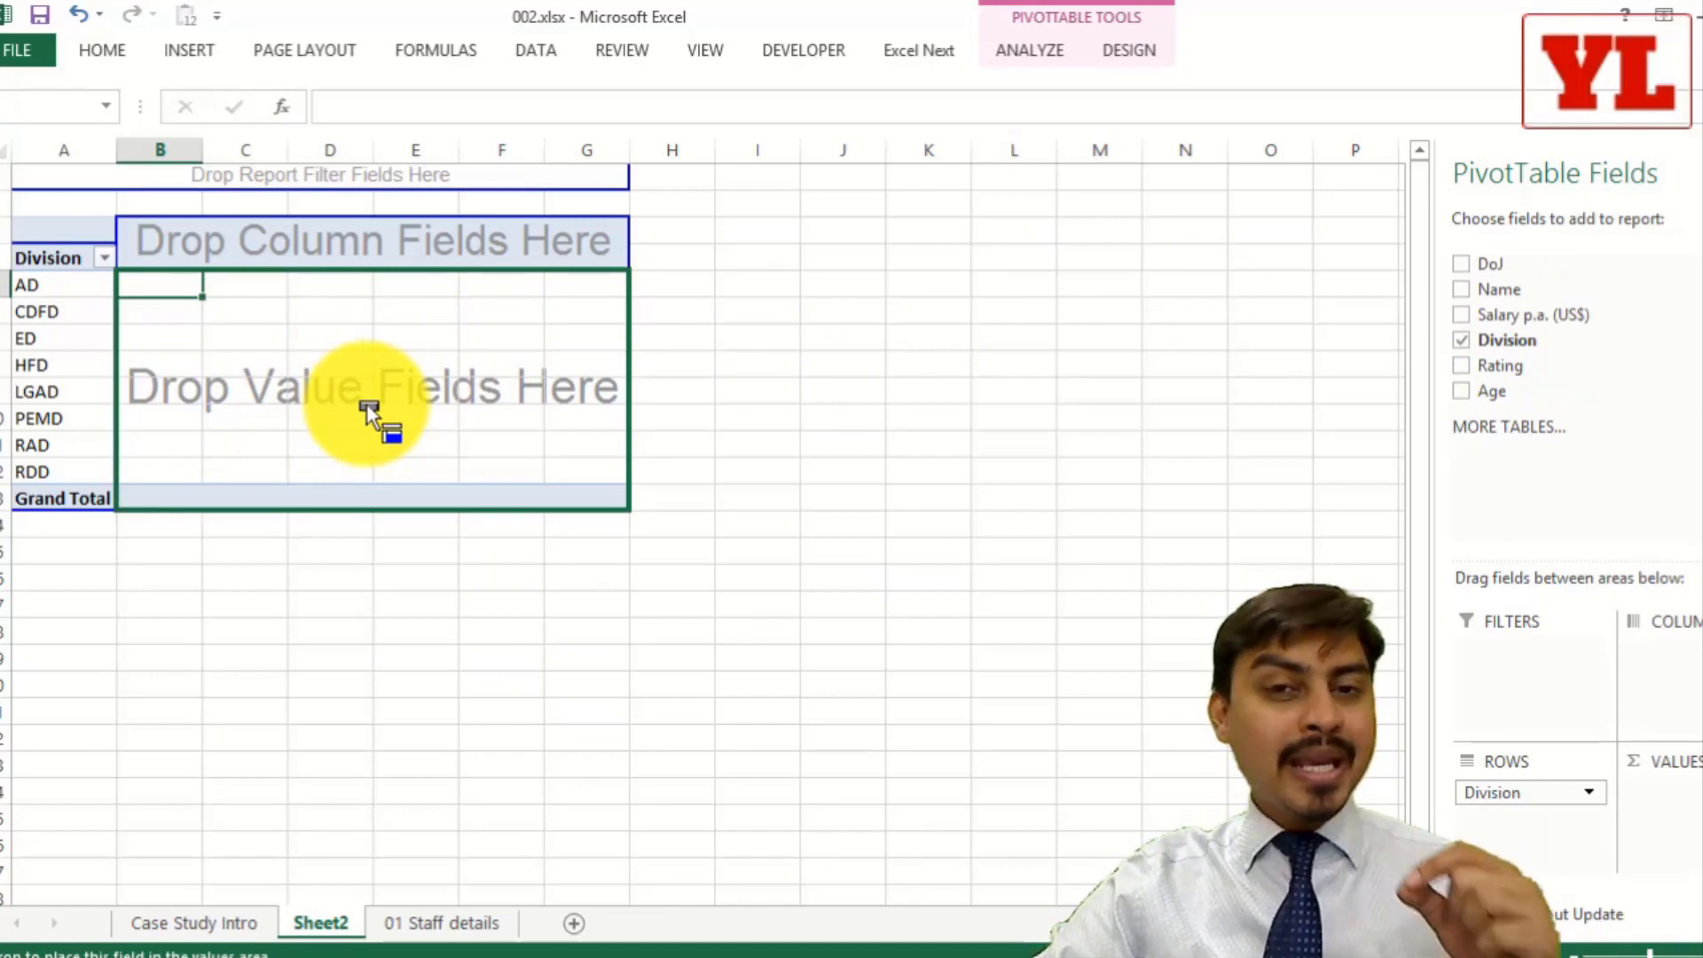
left_click_drag(367, 406, 367, 406)
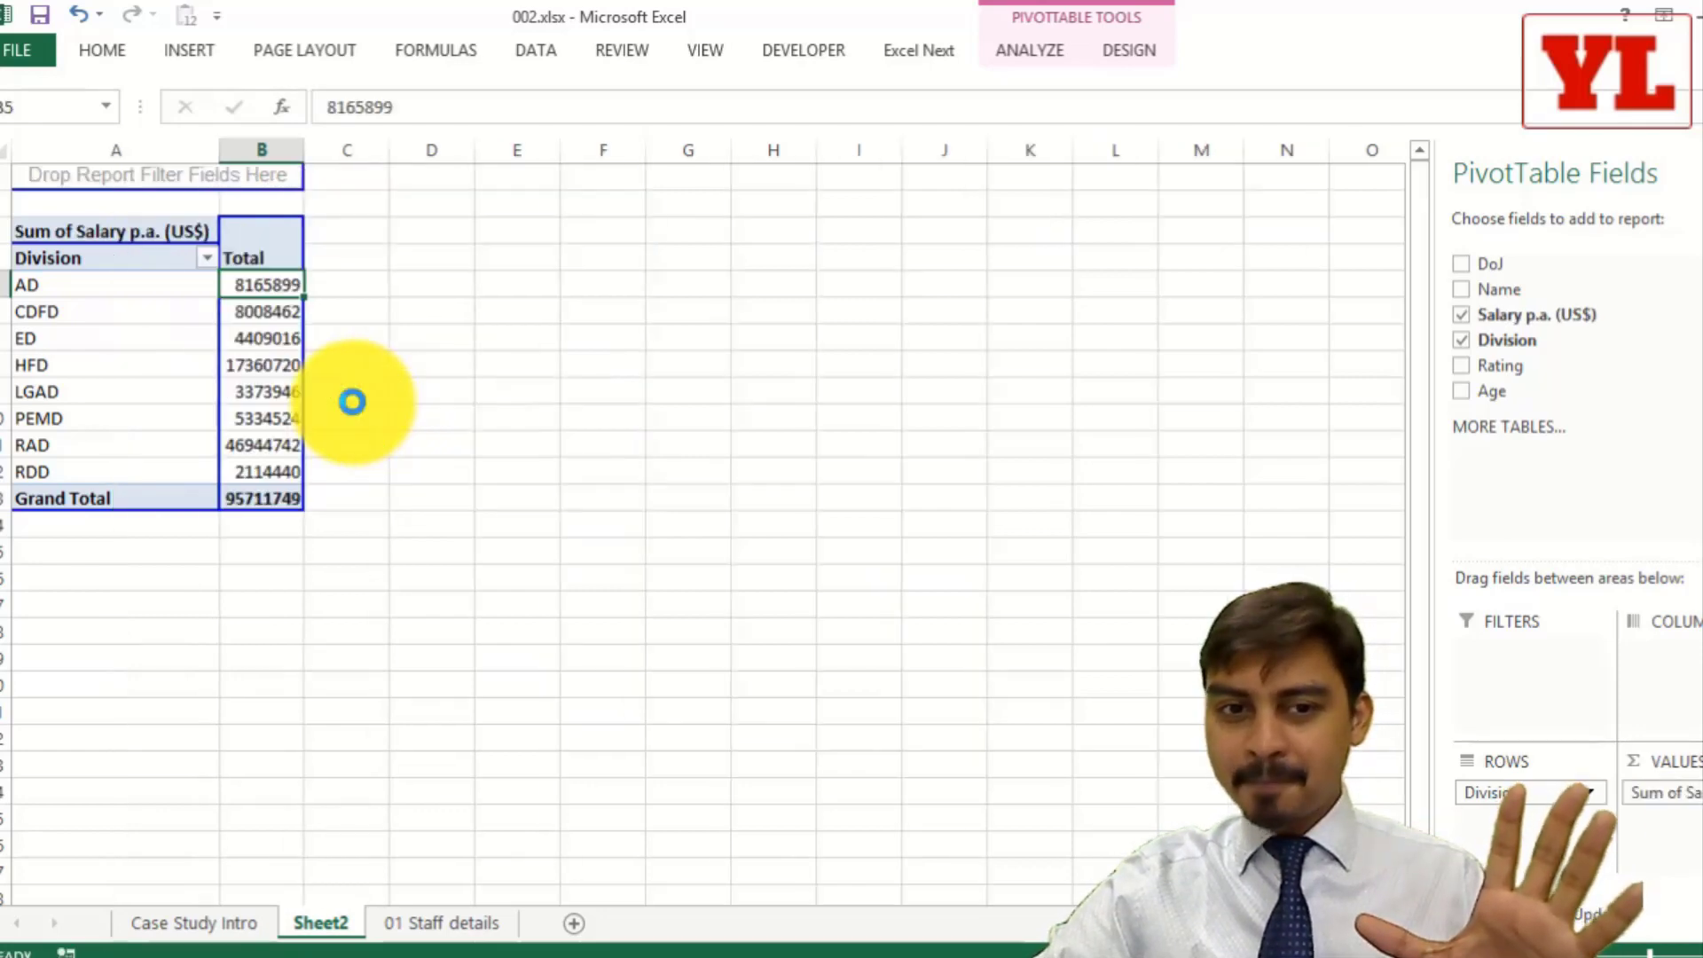
scroll(416, 496, "up", 6, "ctrl")
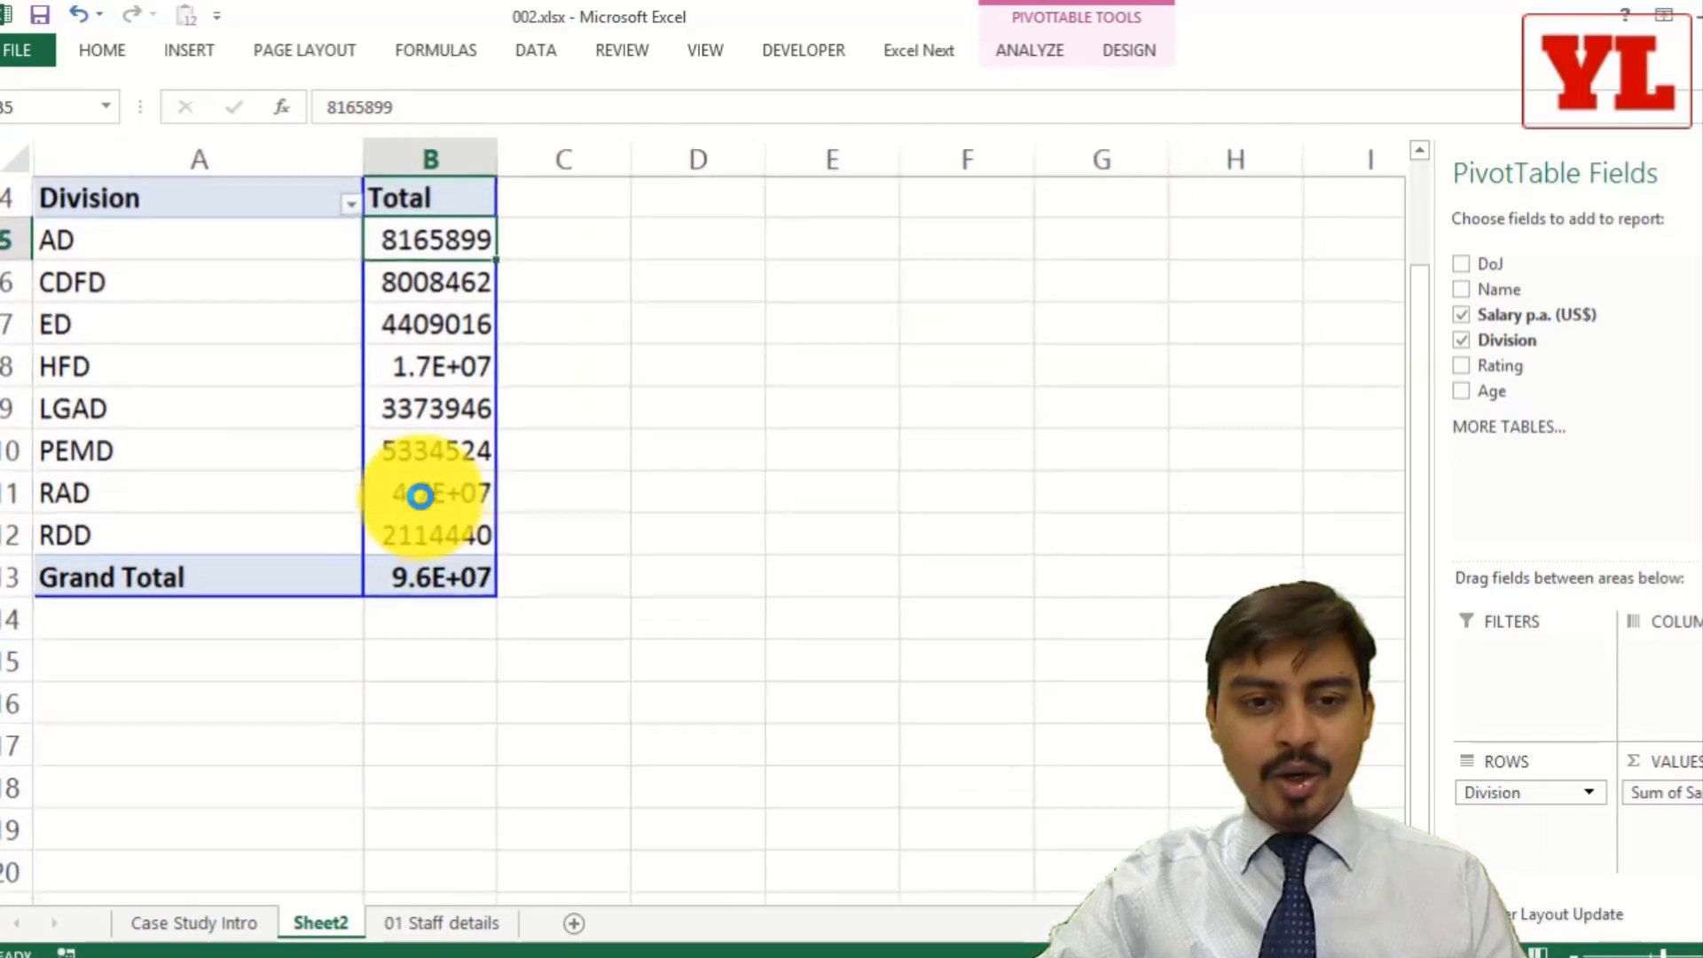
scroll(419, 490, "down", 4, "ctrl")
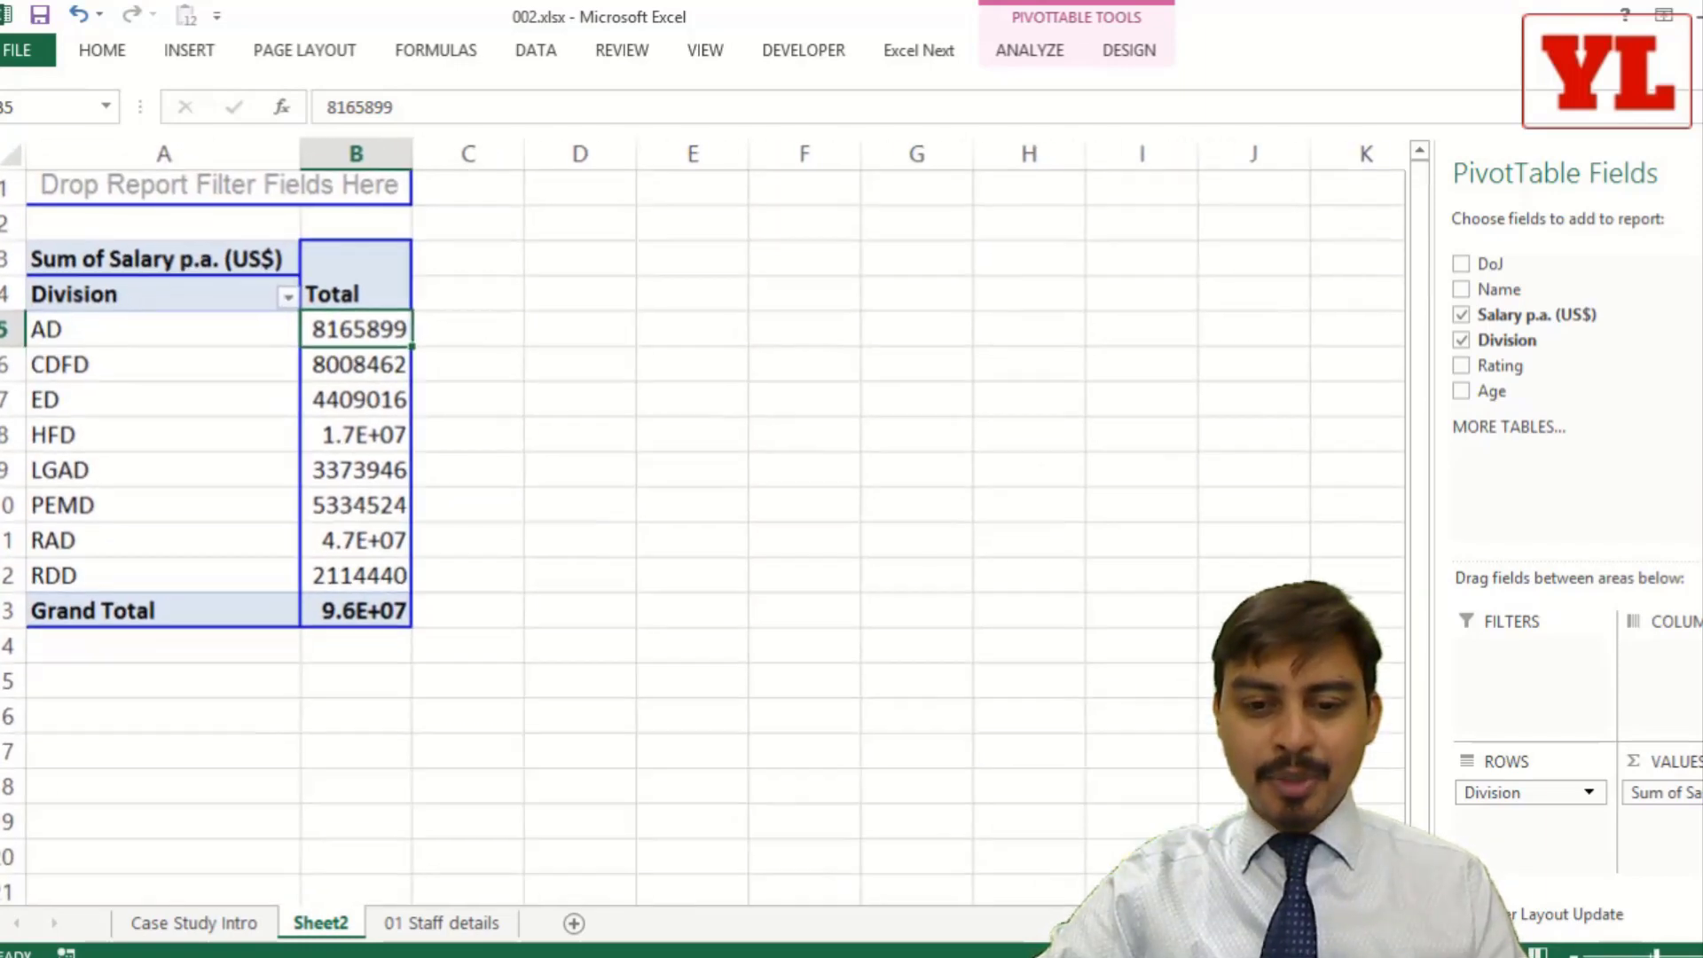
Autofit column B so the full salary totals, including the 95711749 grand total, show.
double_click(406, 154)
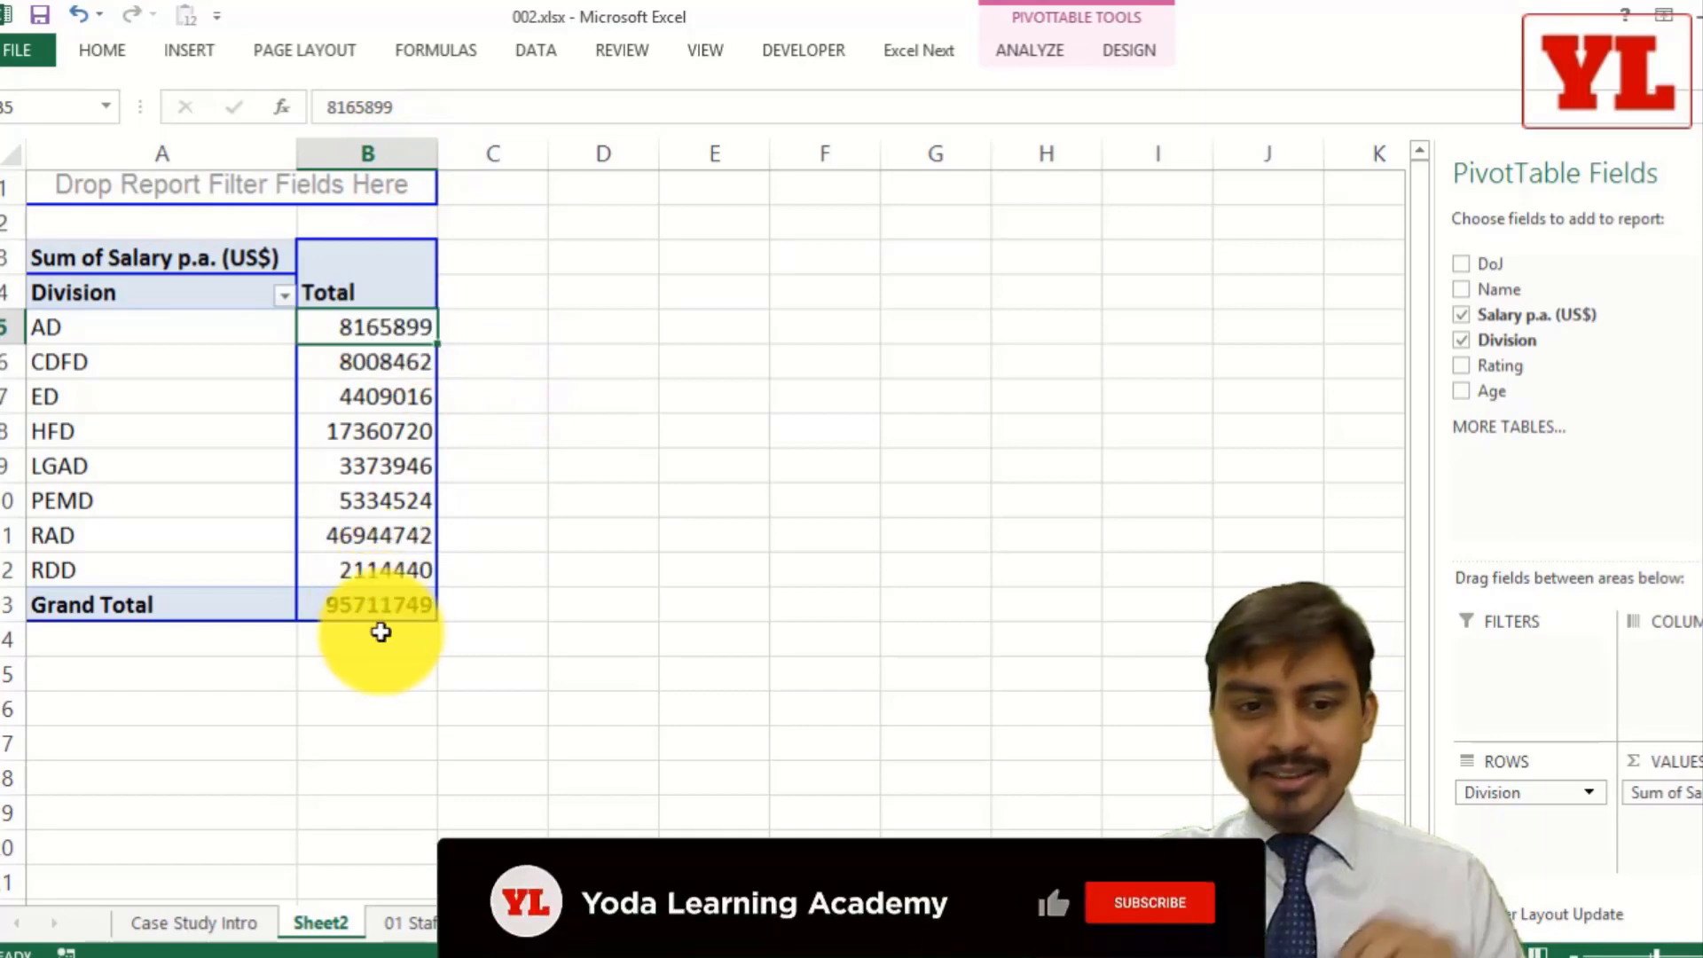
left_click(355, 607)
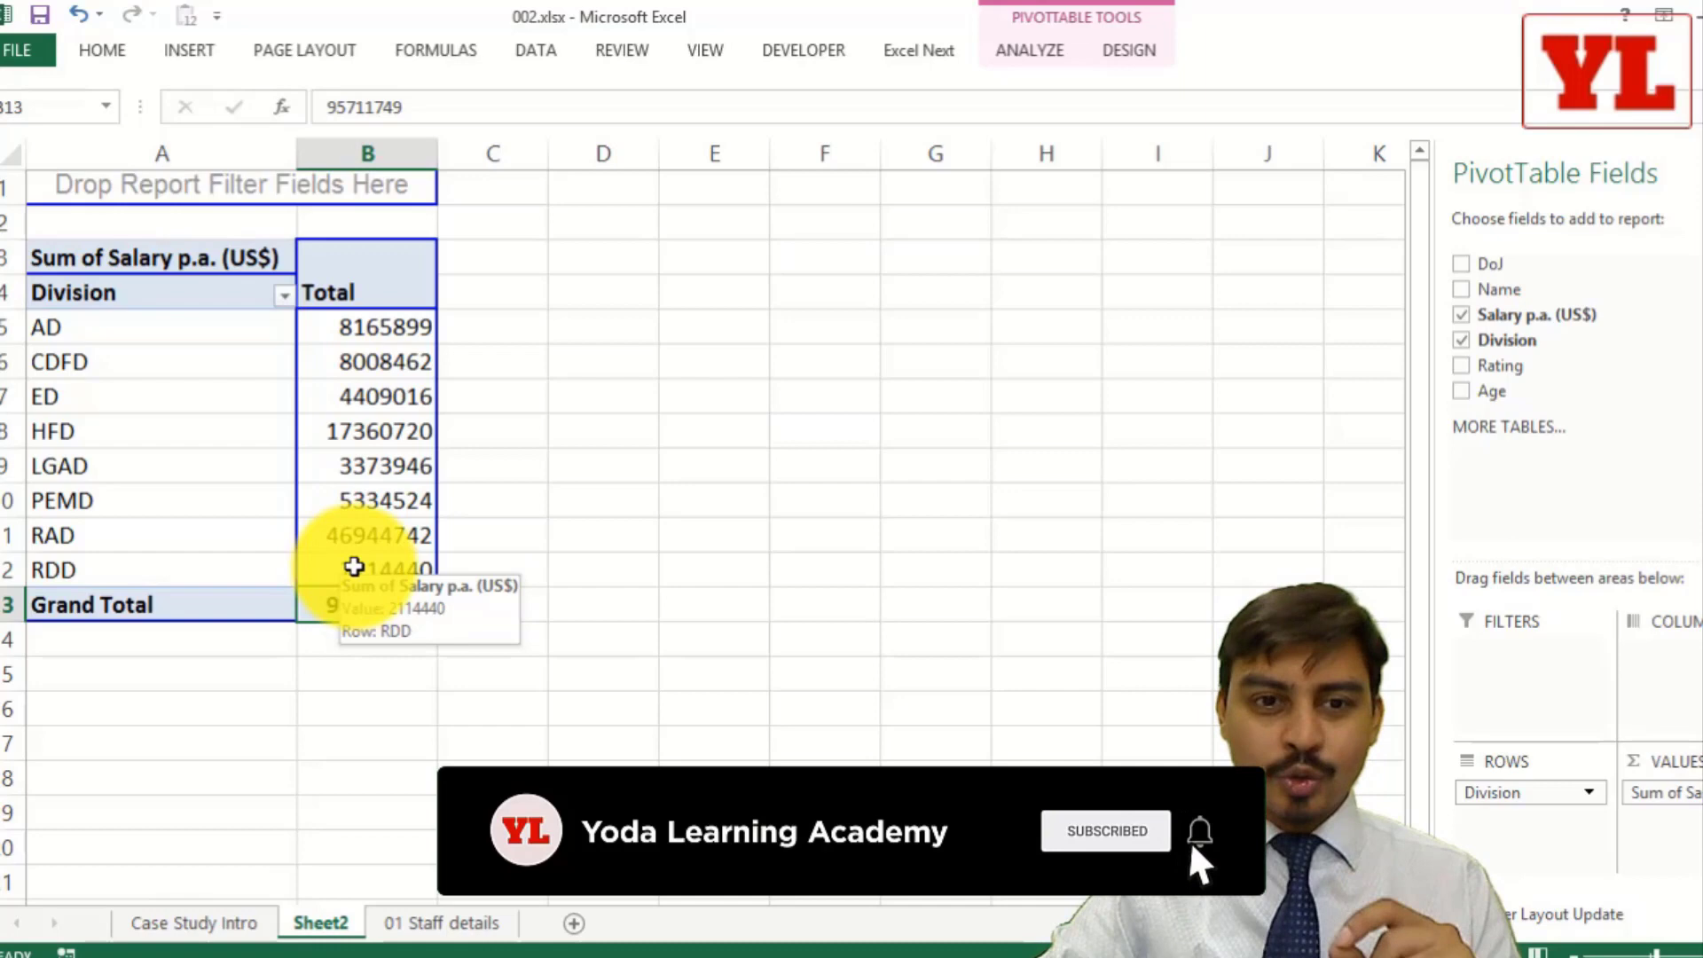
left_click_drag(408, 342, 391, 556)
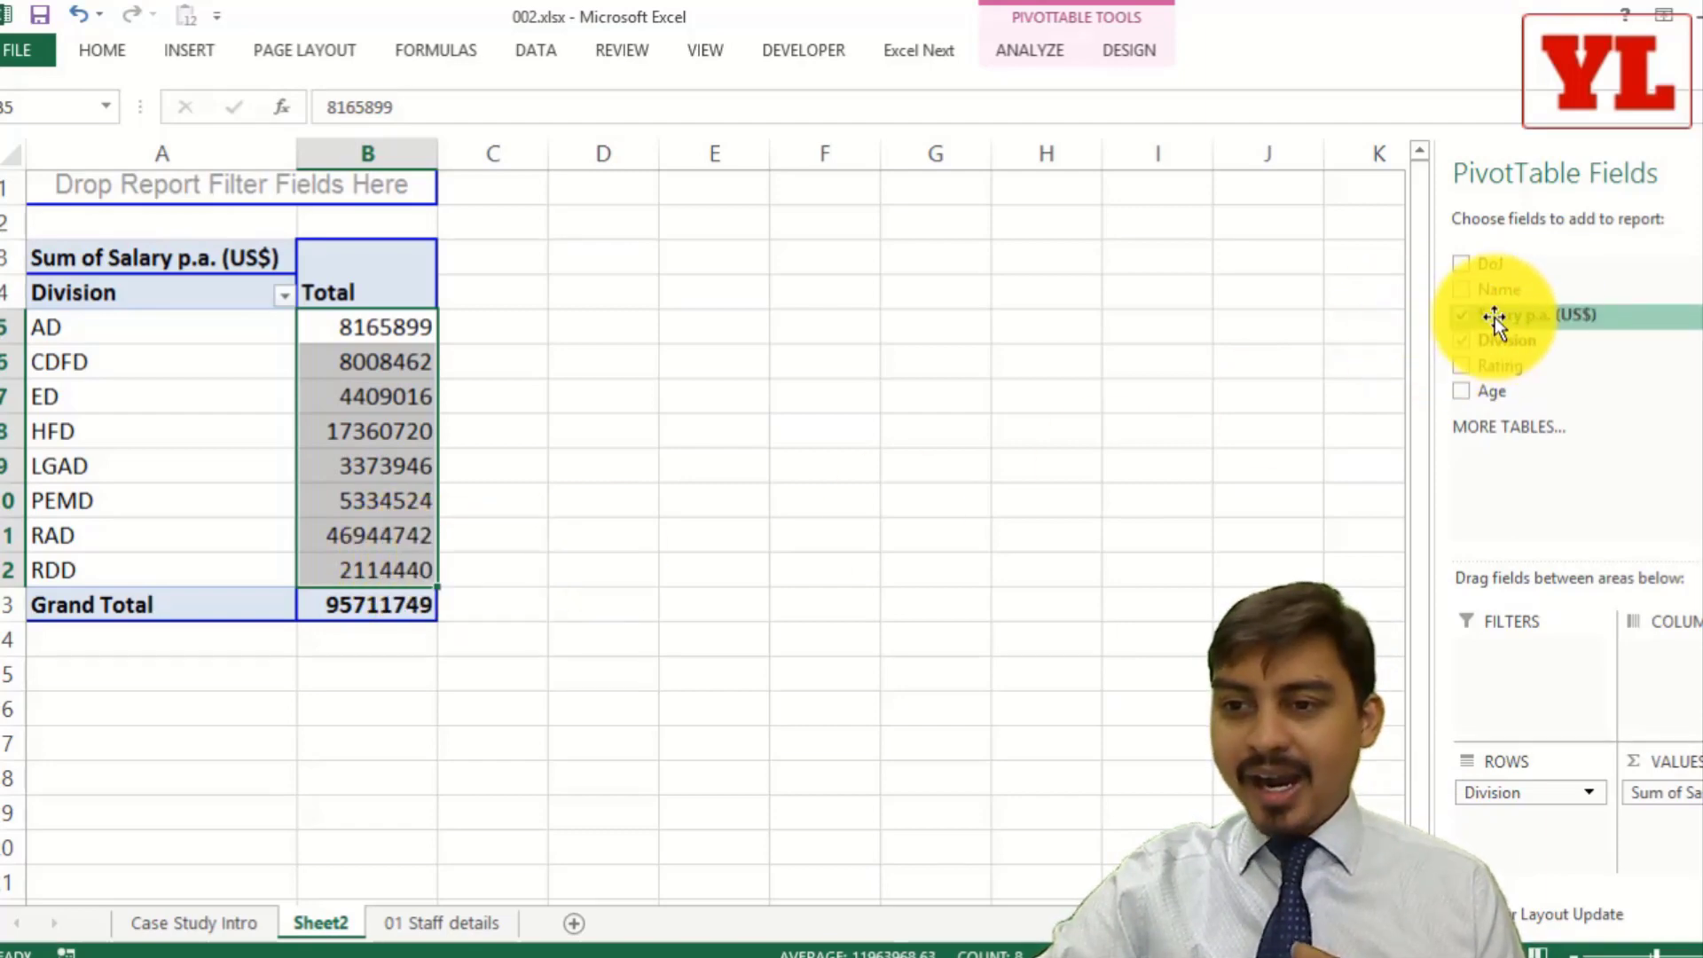
Add Salary p.a. (US$) a second time to the pivot values, beside the totals.
left_click_drag(1563, 318, 376, 445)
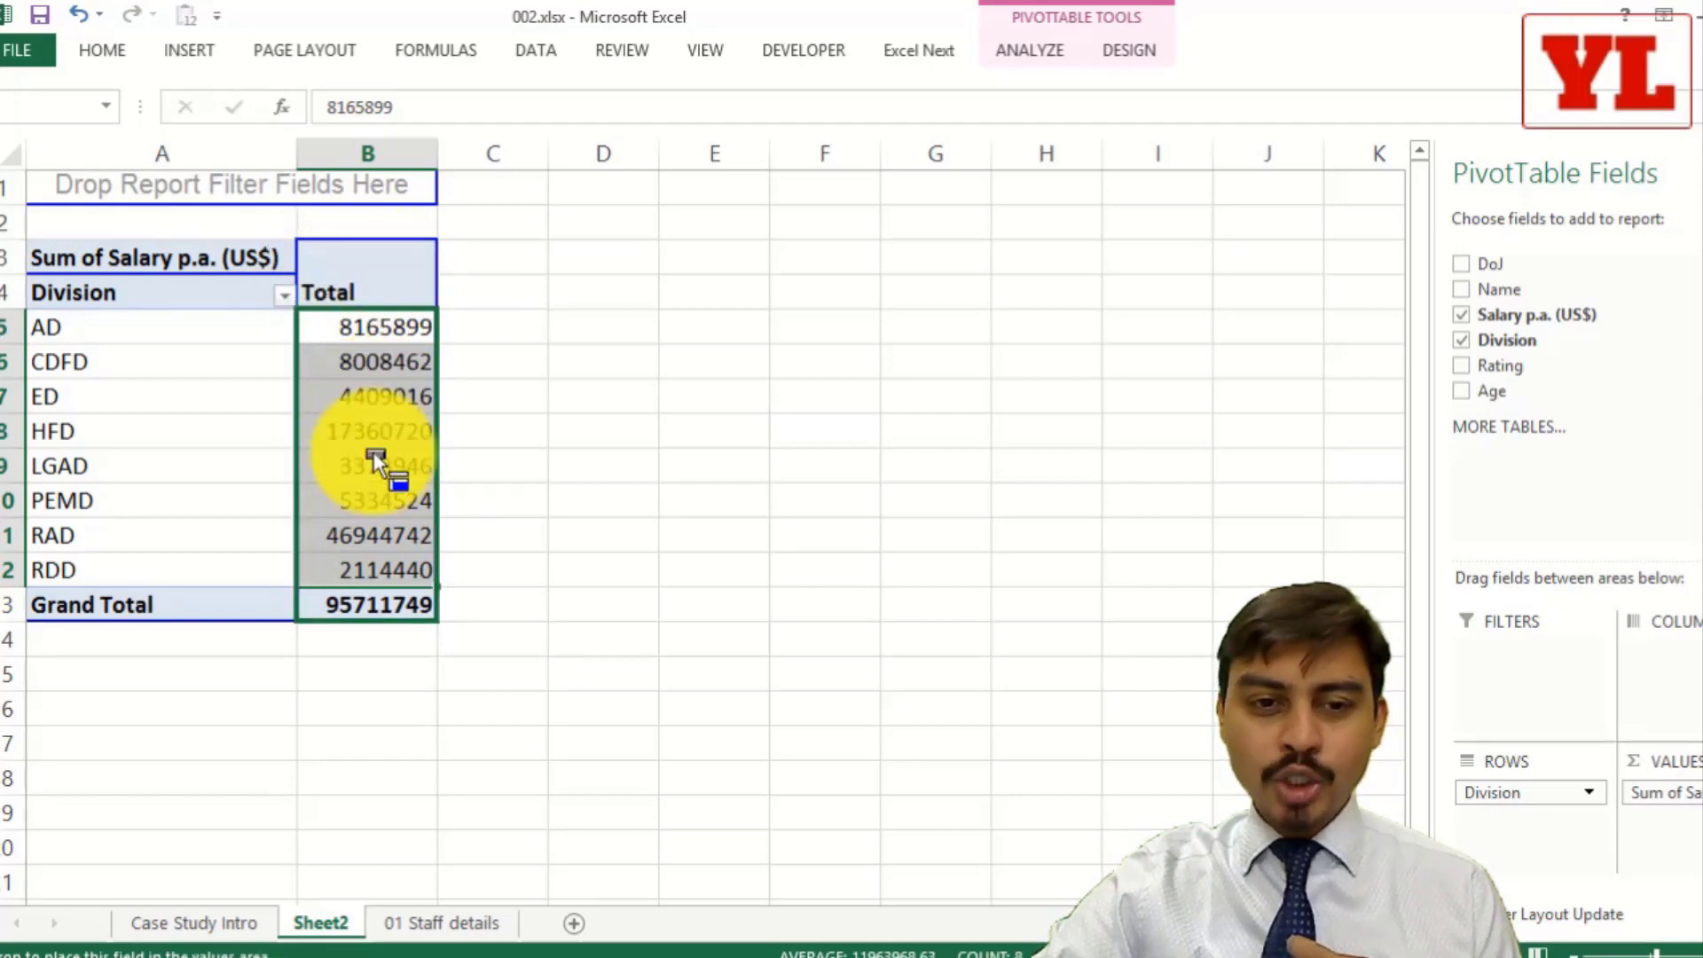
left_click_drag(371, 454, 363, 415)
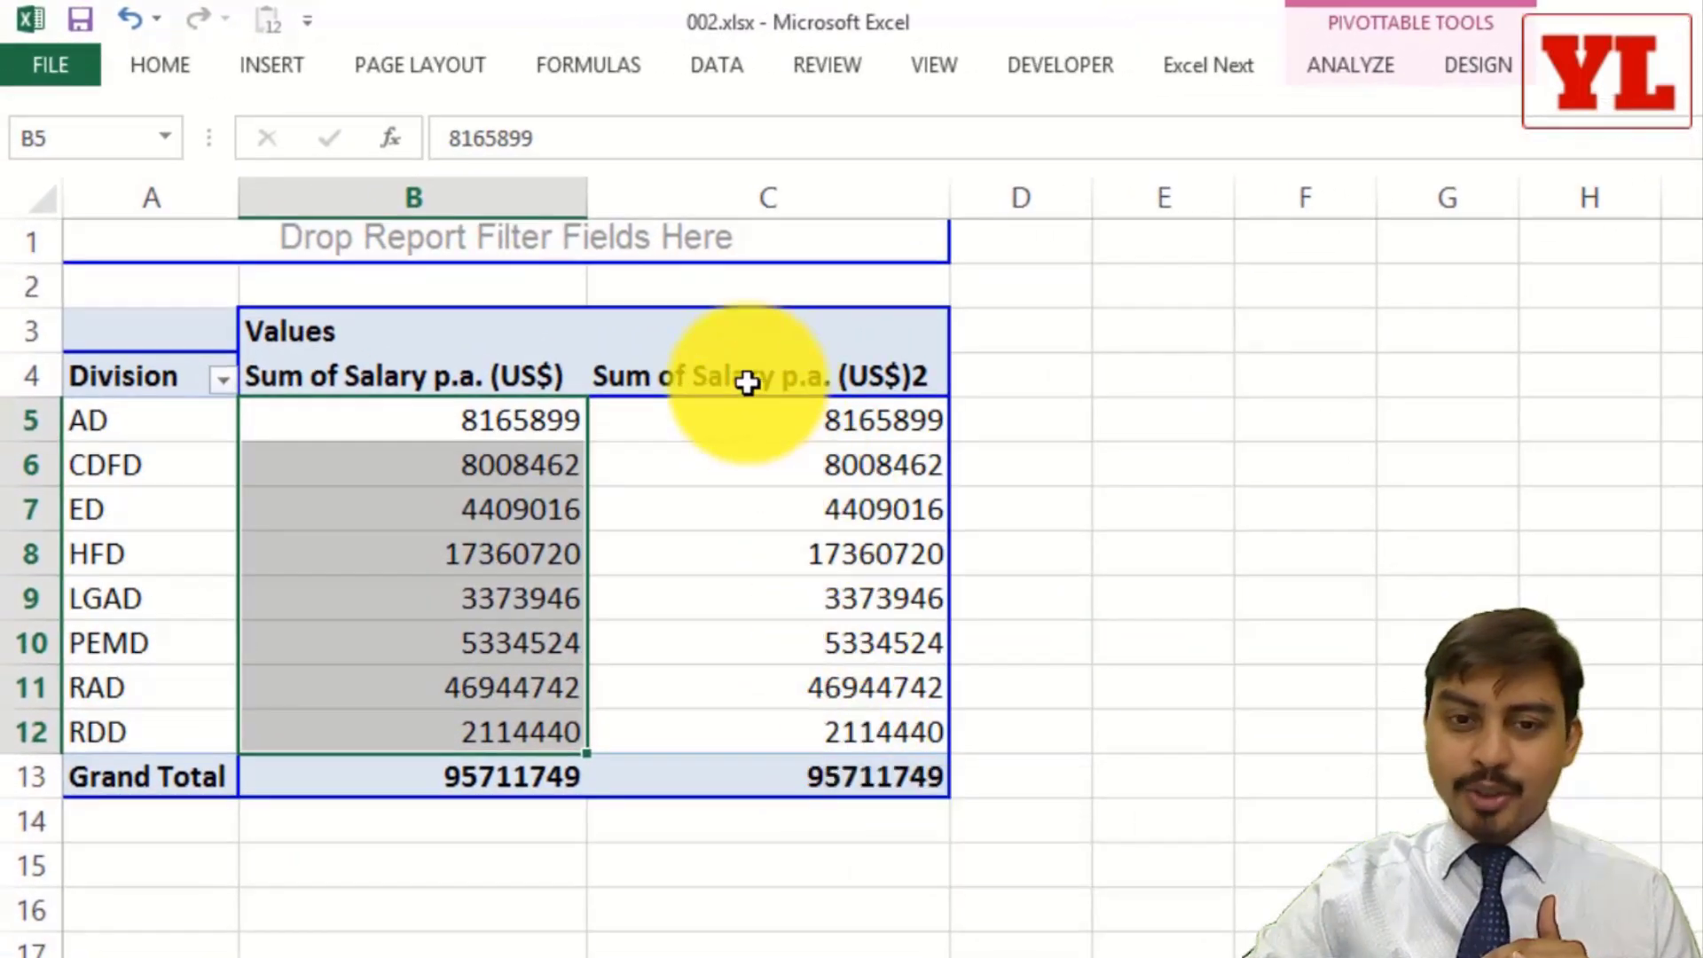
left_click(699, 374)
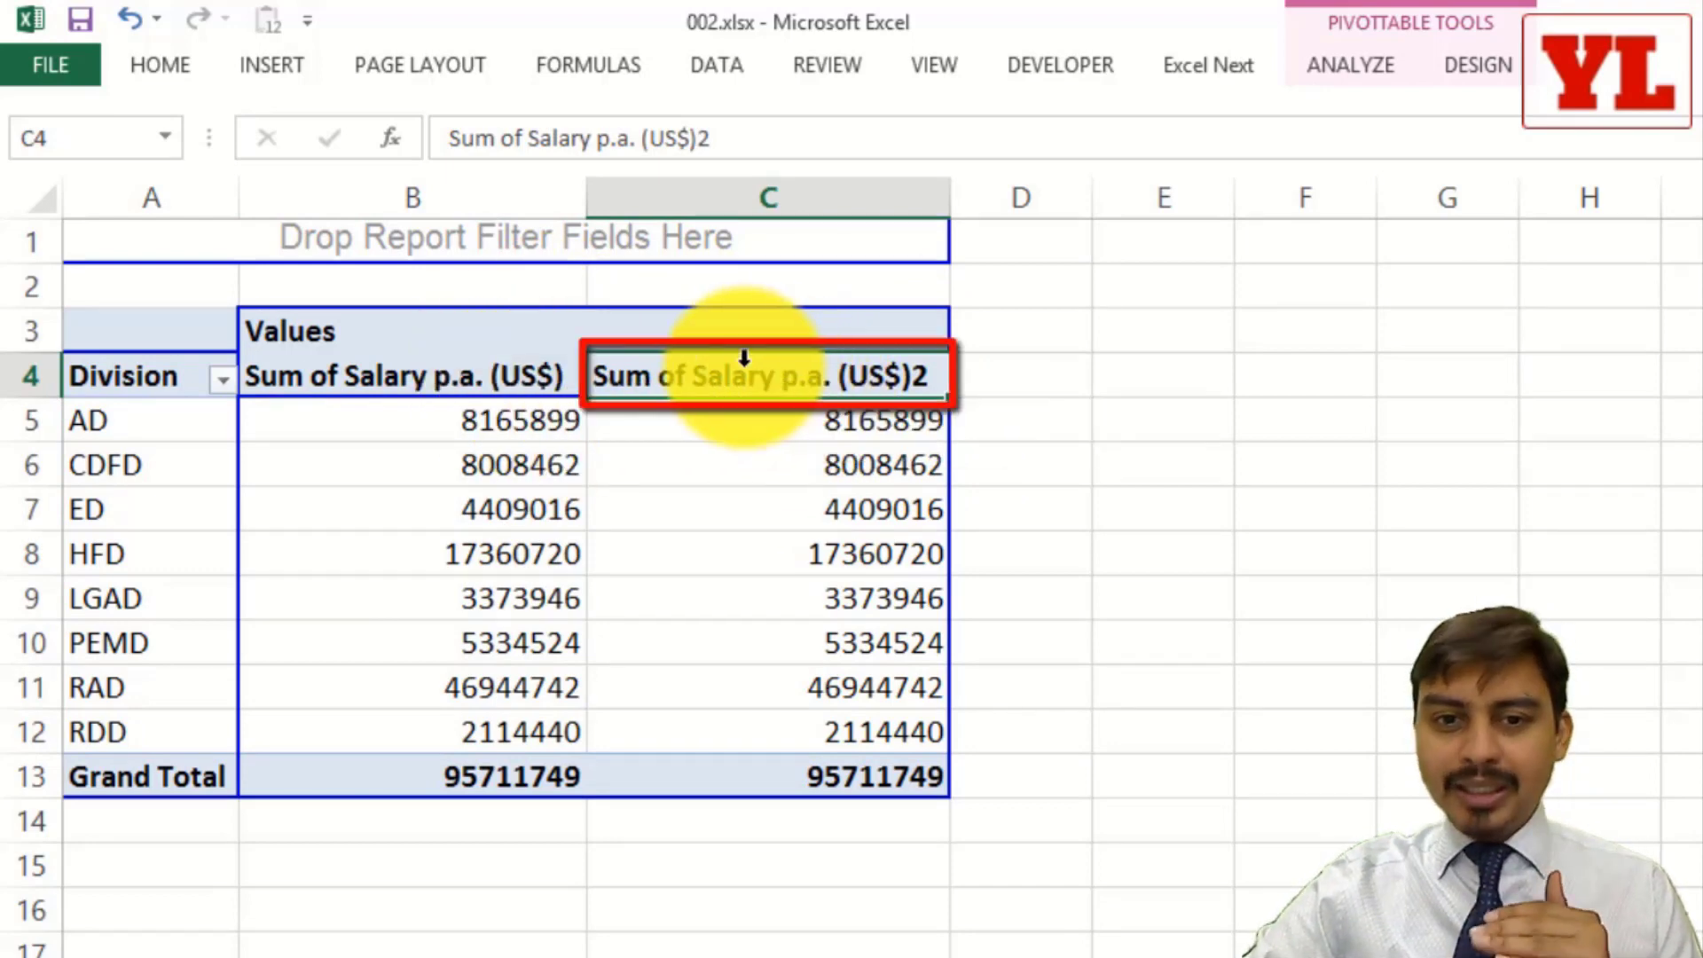
double_click(768, 379)
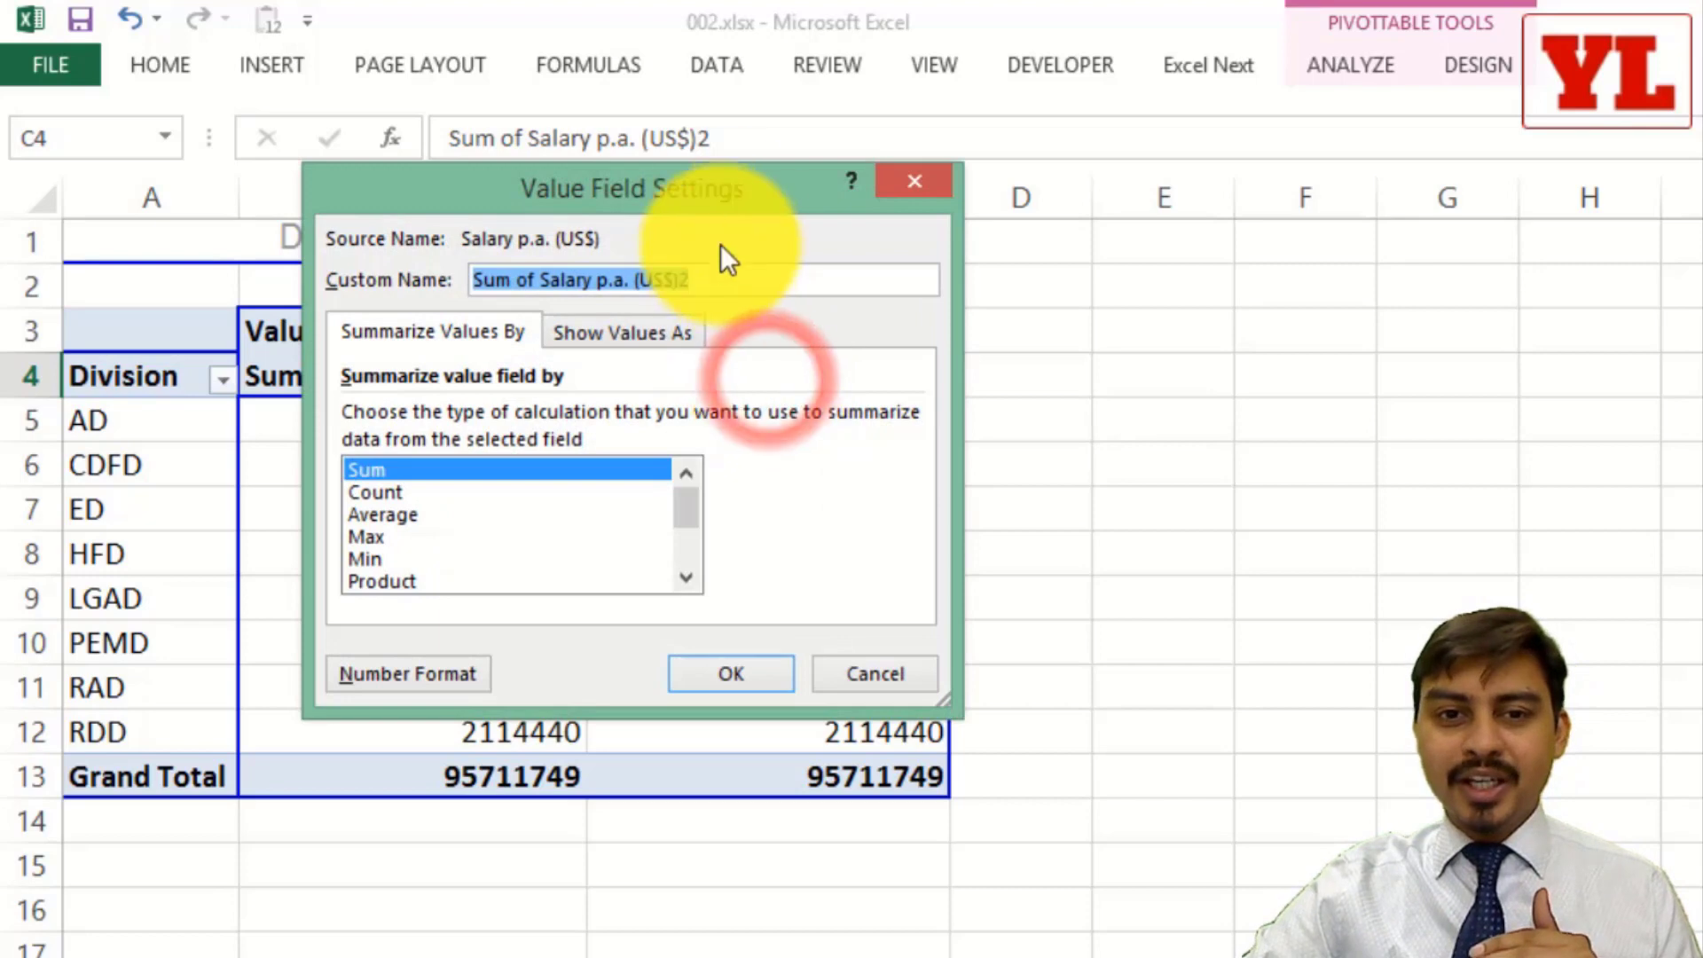
left_click_drag(720, 243, 667, 477)
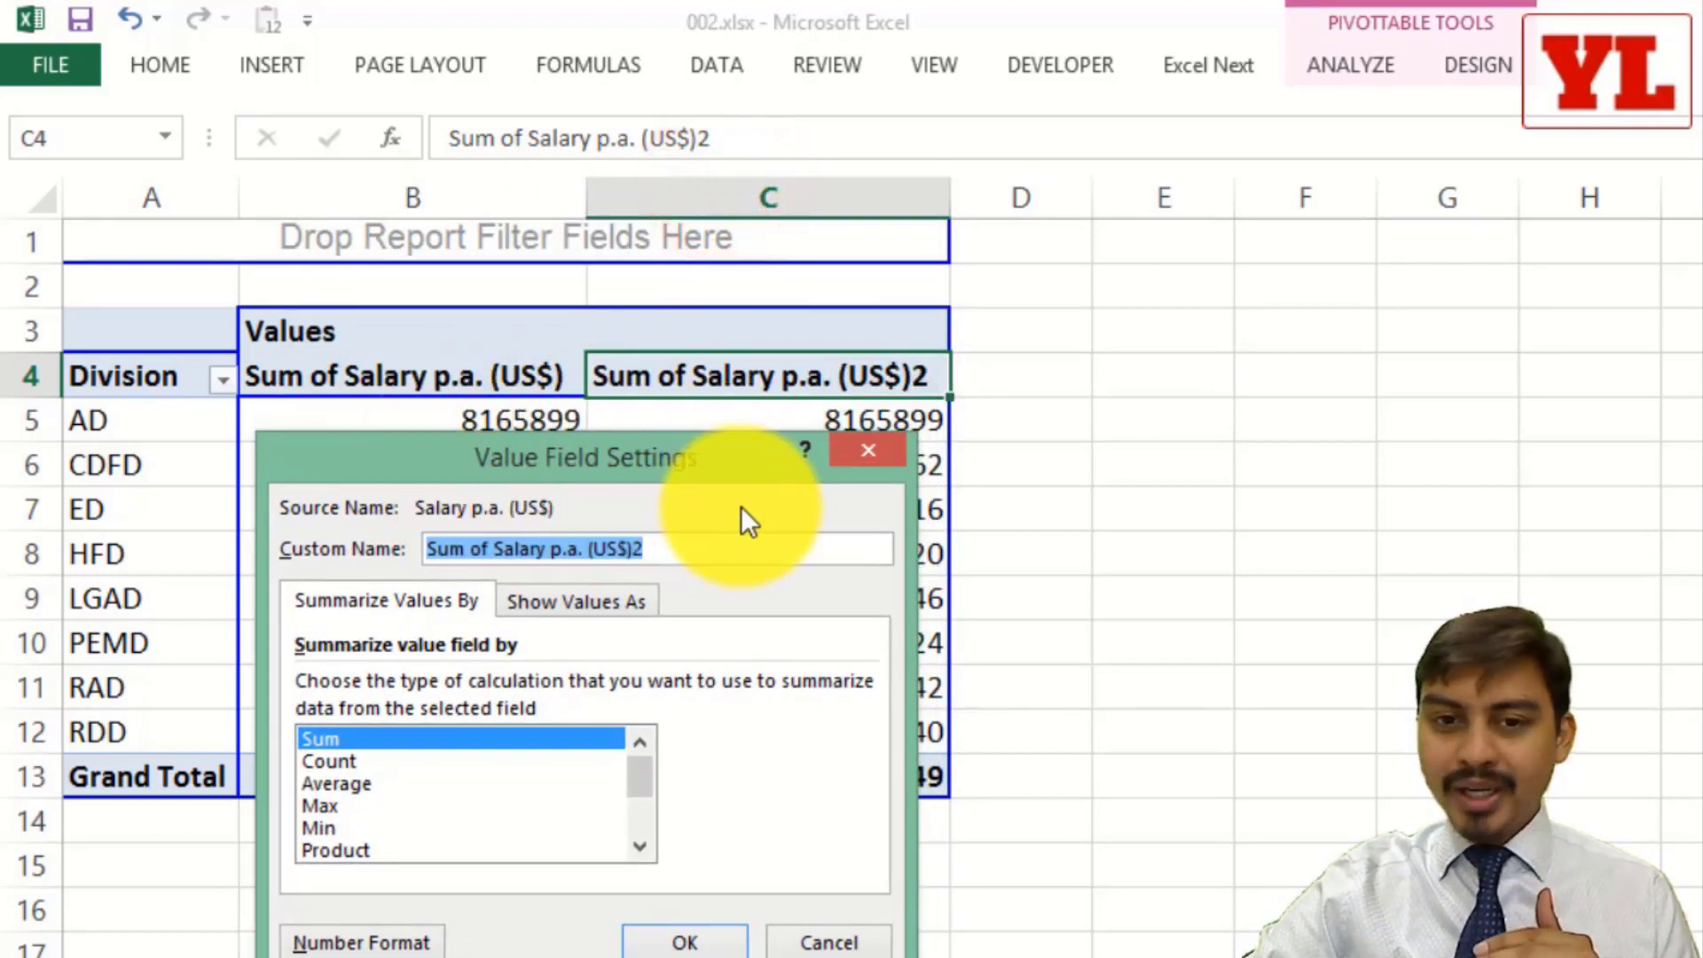
left_click(878, 459)
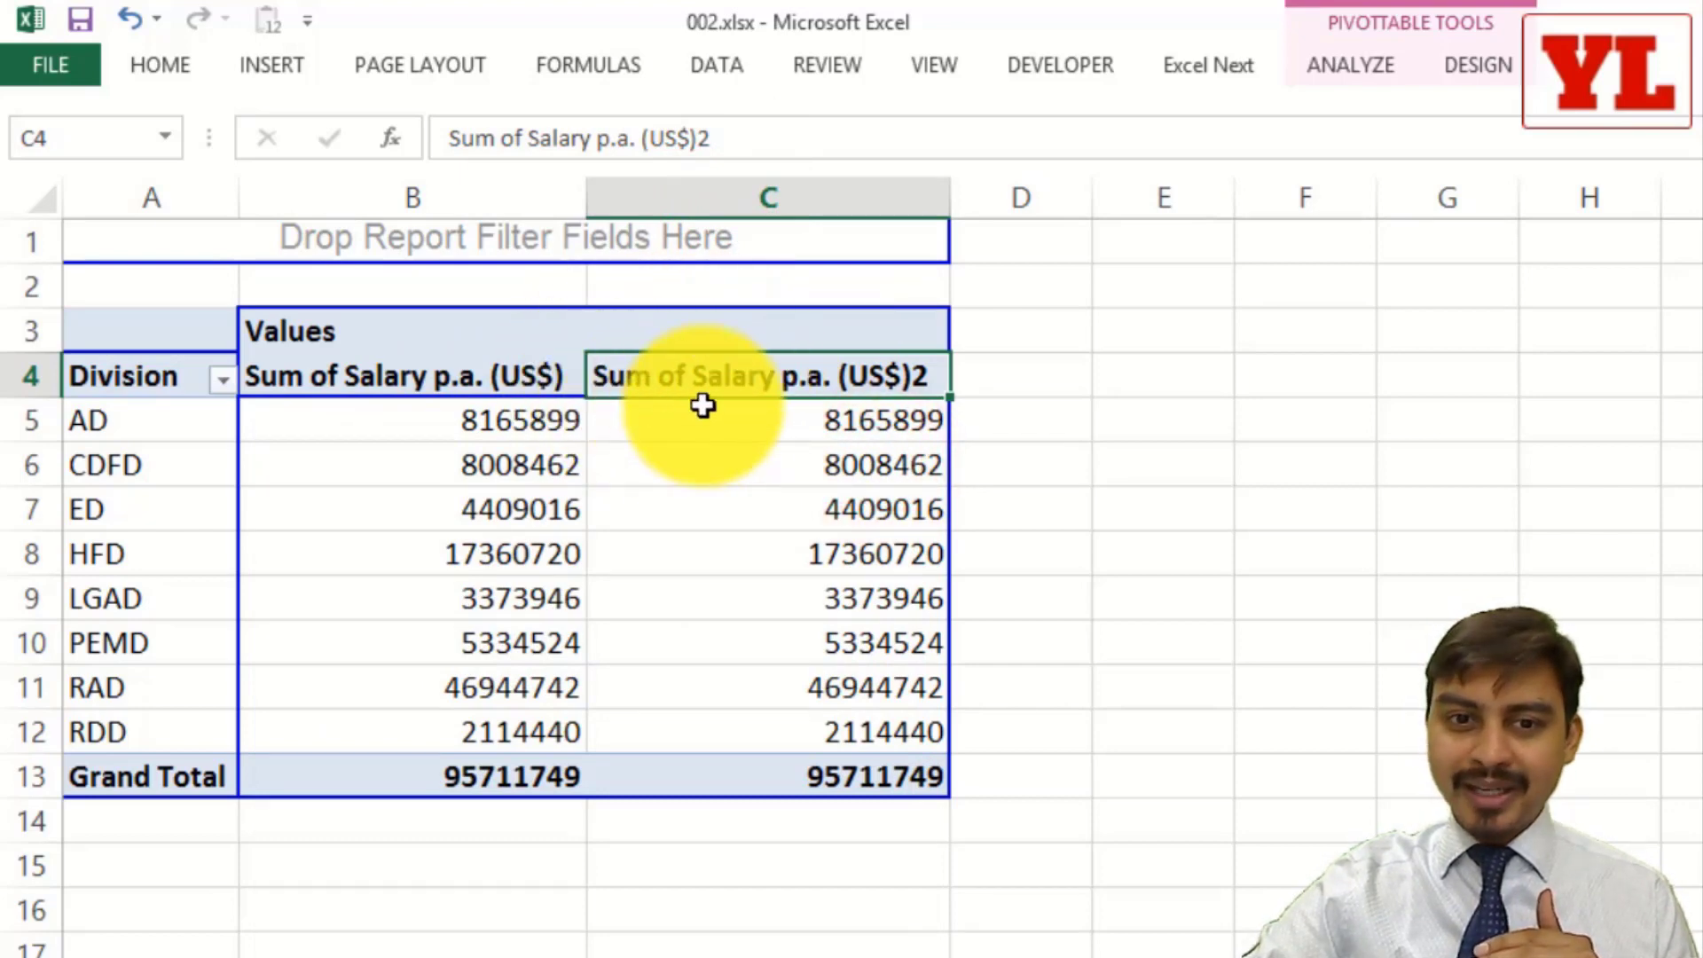
Set the second salary column C to summarize by Average instead of Sum.
double_click(717, 381)
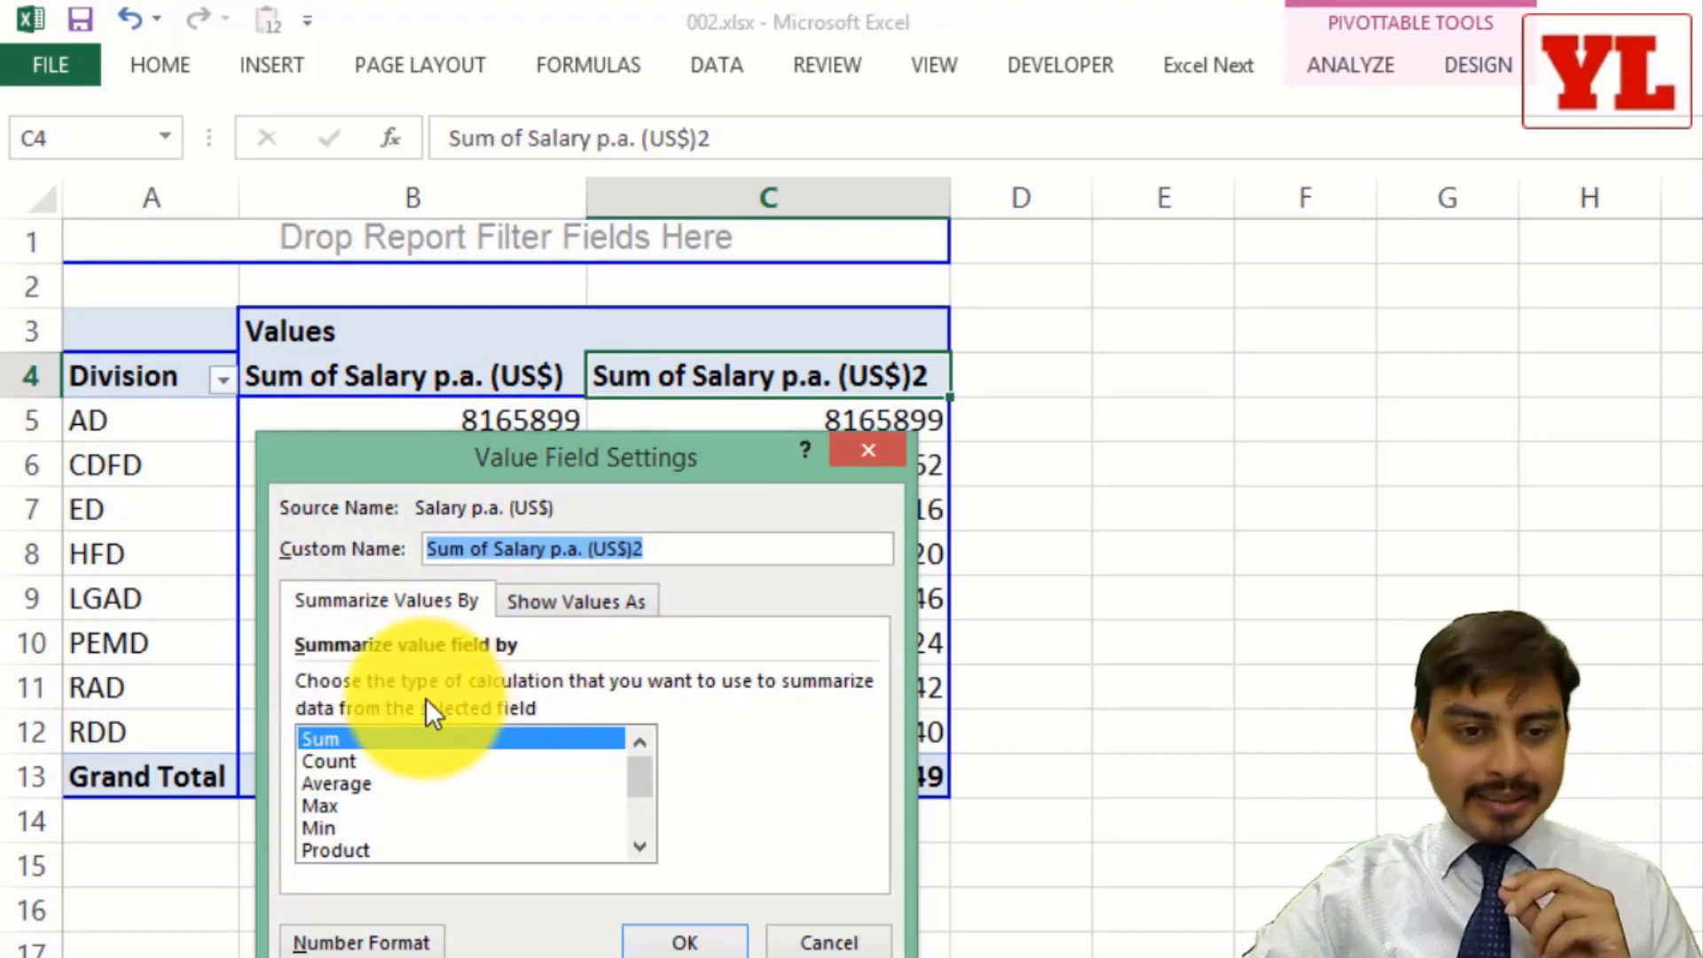
left_click(341, 763)
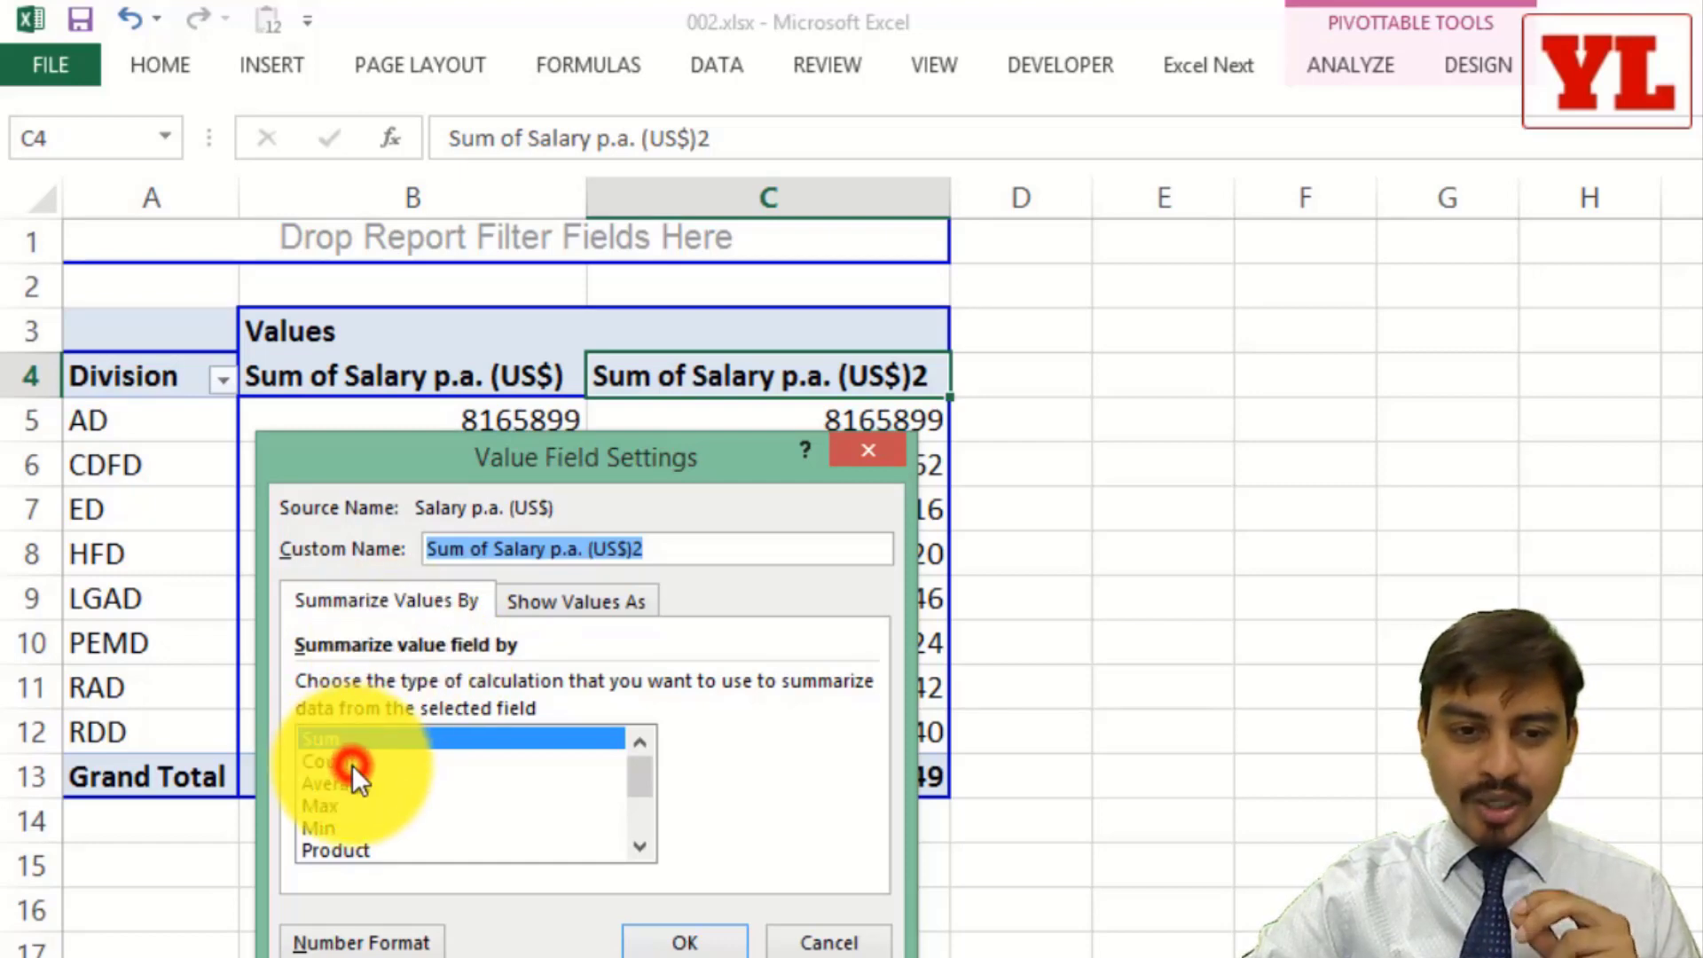
left_click(685, 942)
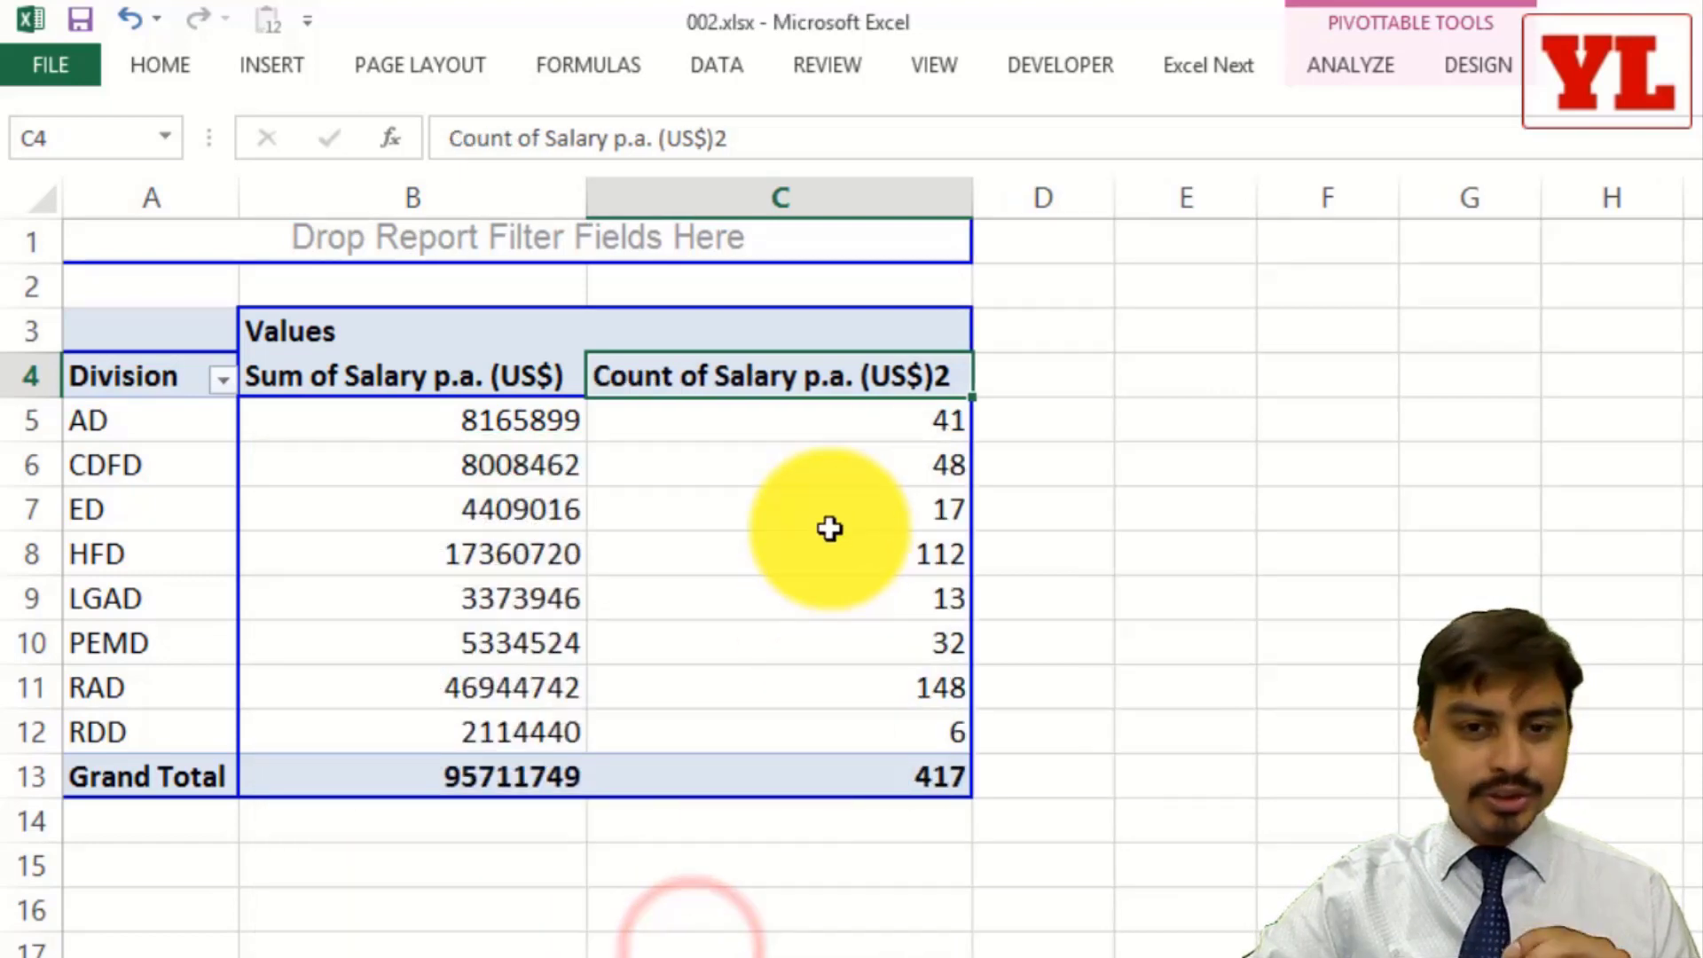
left_click(897, 430)
left_click(143, 432)
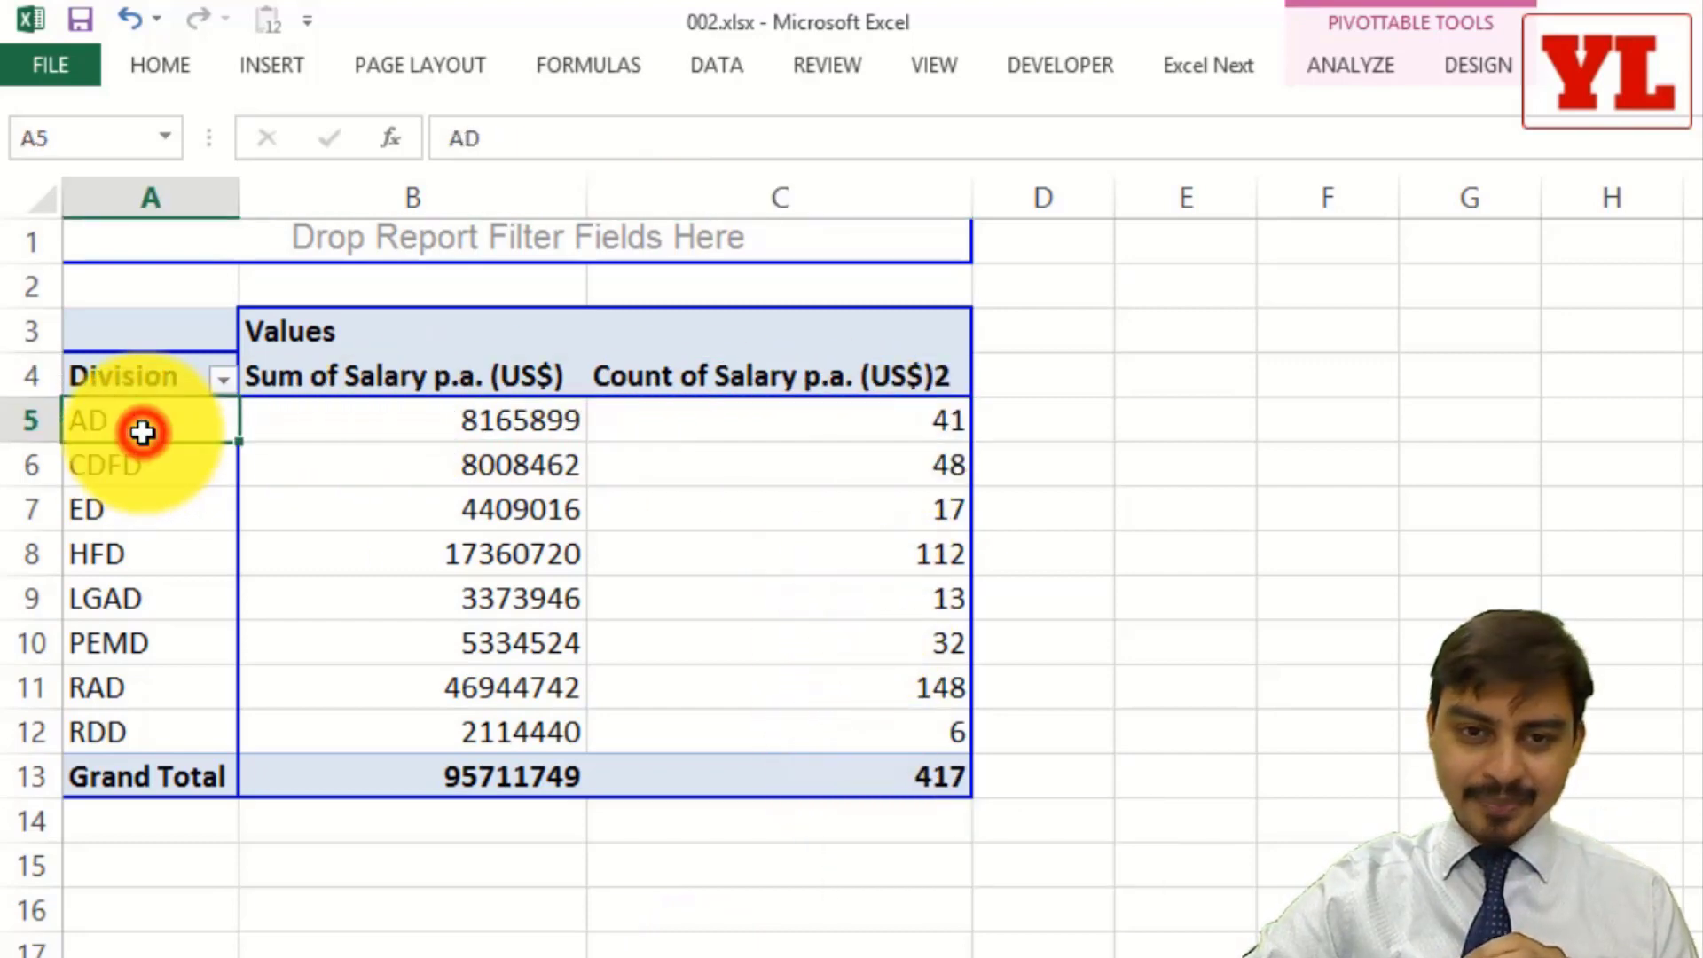
left_click(667, 384)
double_click(668, 386)
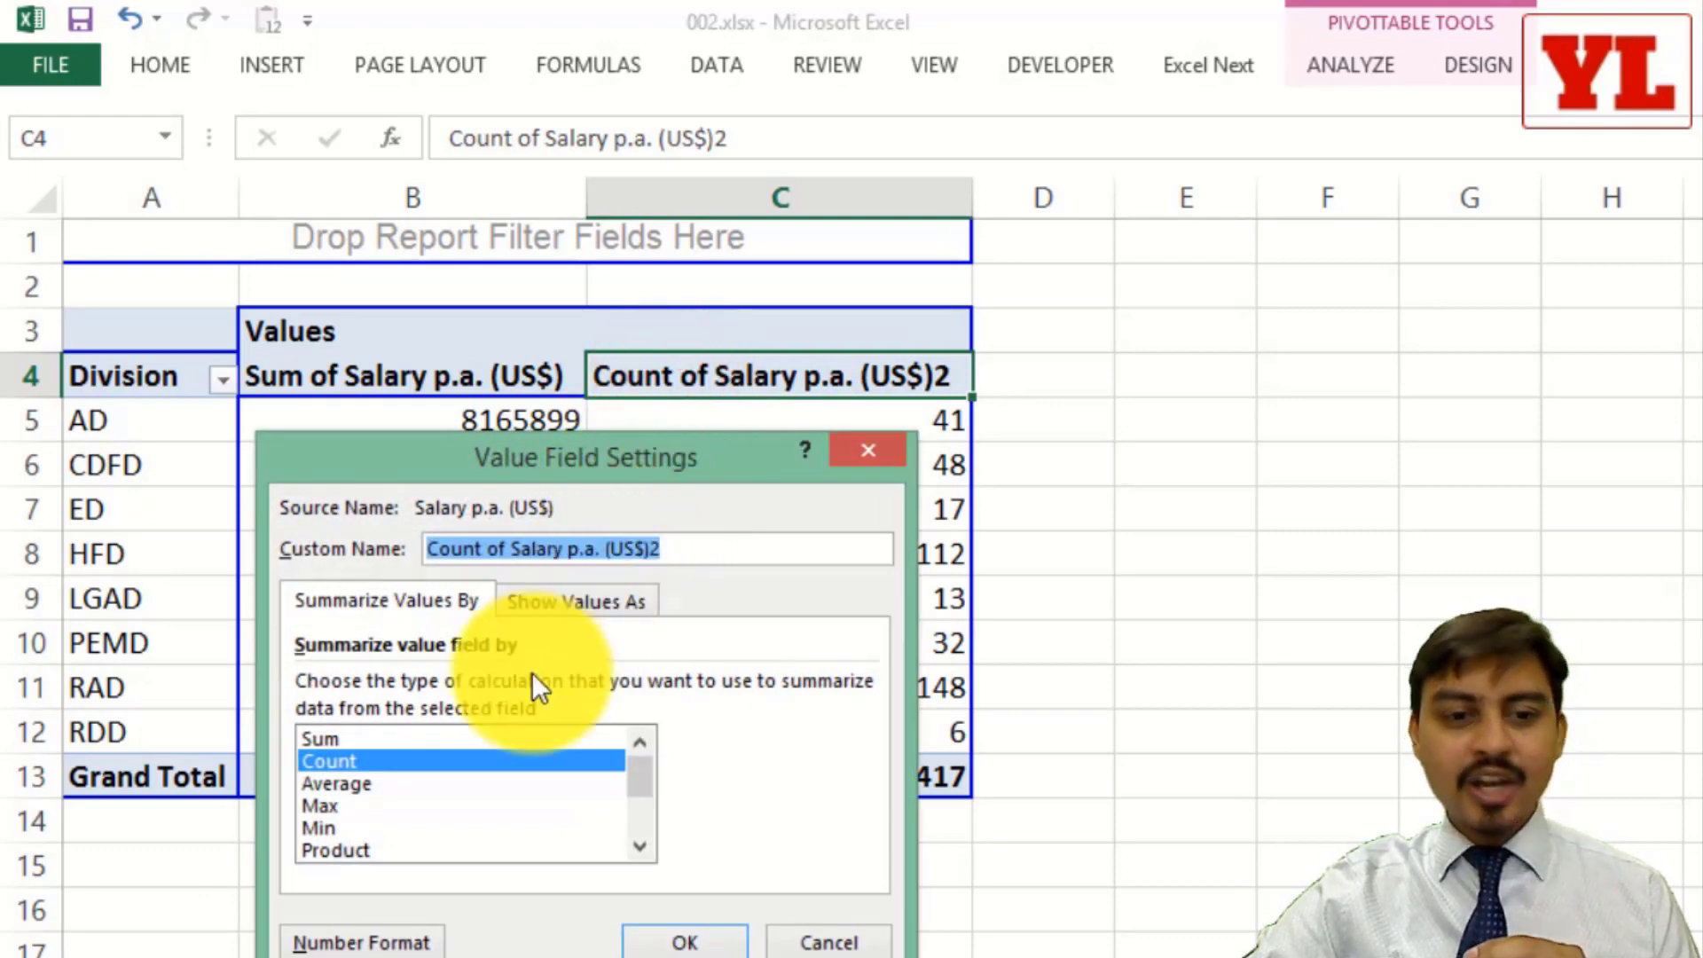
left_click(360, 784)
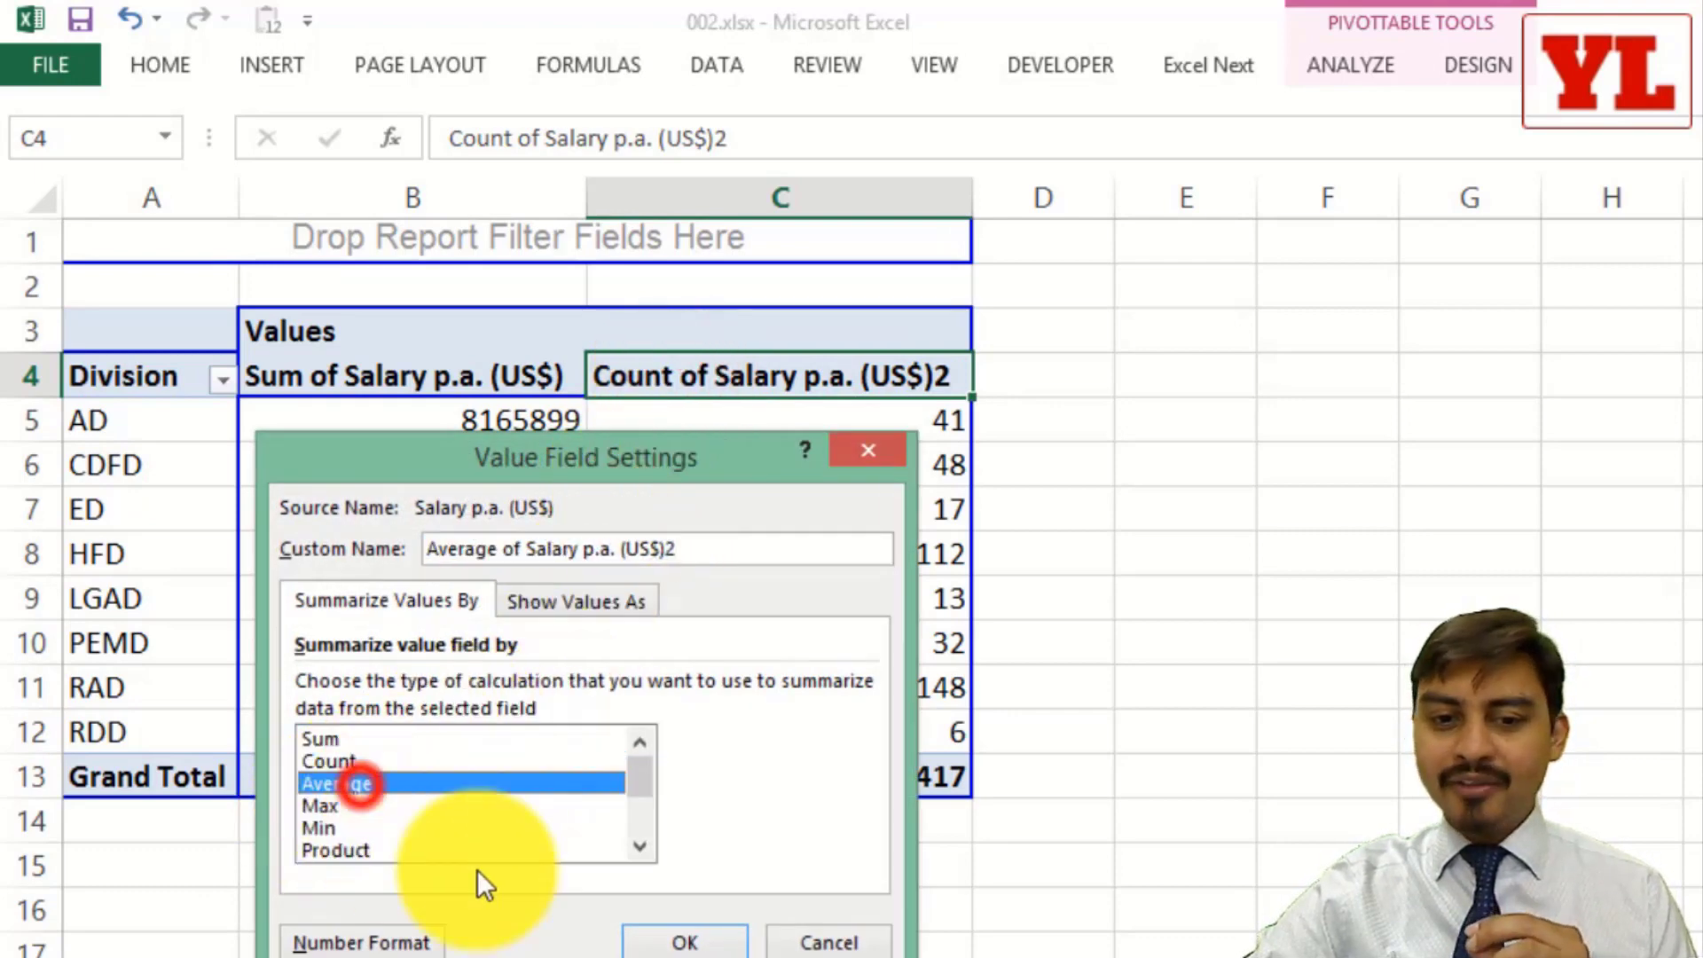
left_click(682, 940)
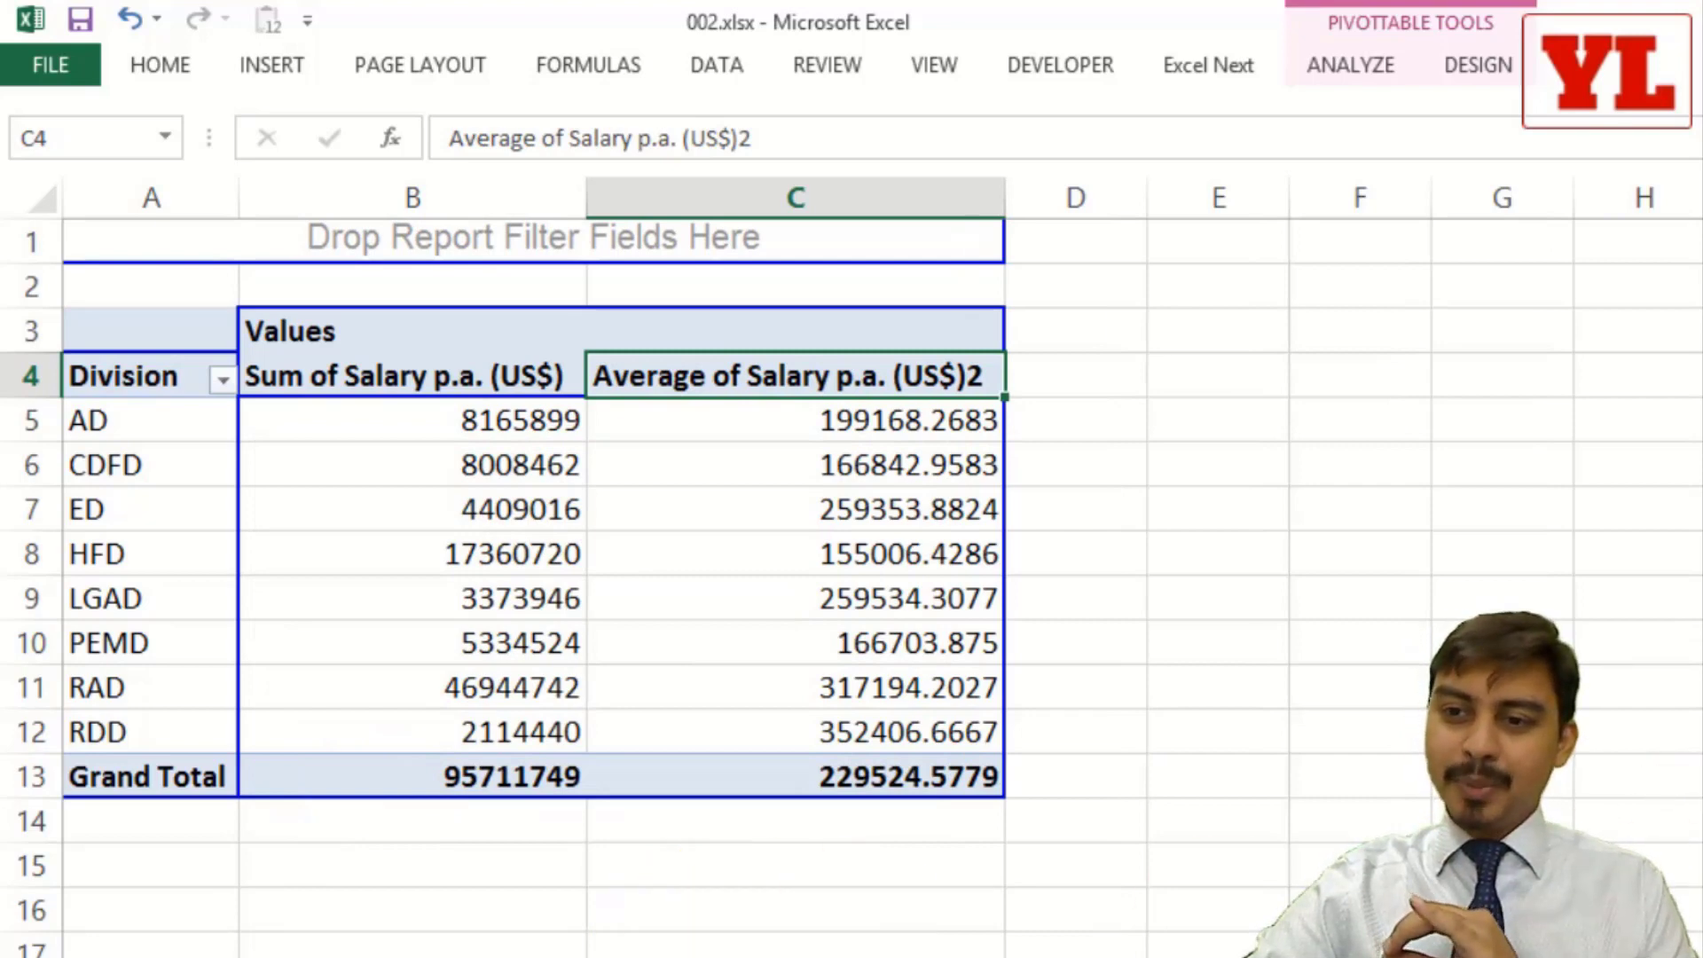
Set the third salary column D to Count of Salary p.a. (US$), totalling 417.
left_click_drag(609, 533, 647, 577)
left_click(1092, 378)
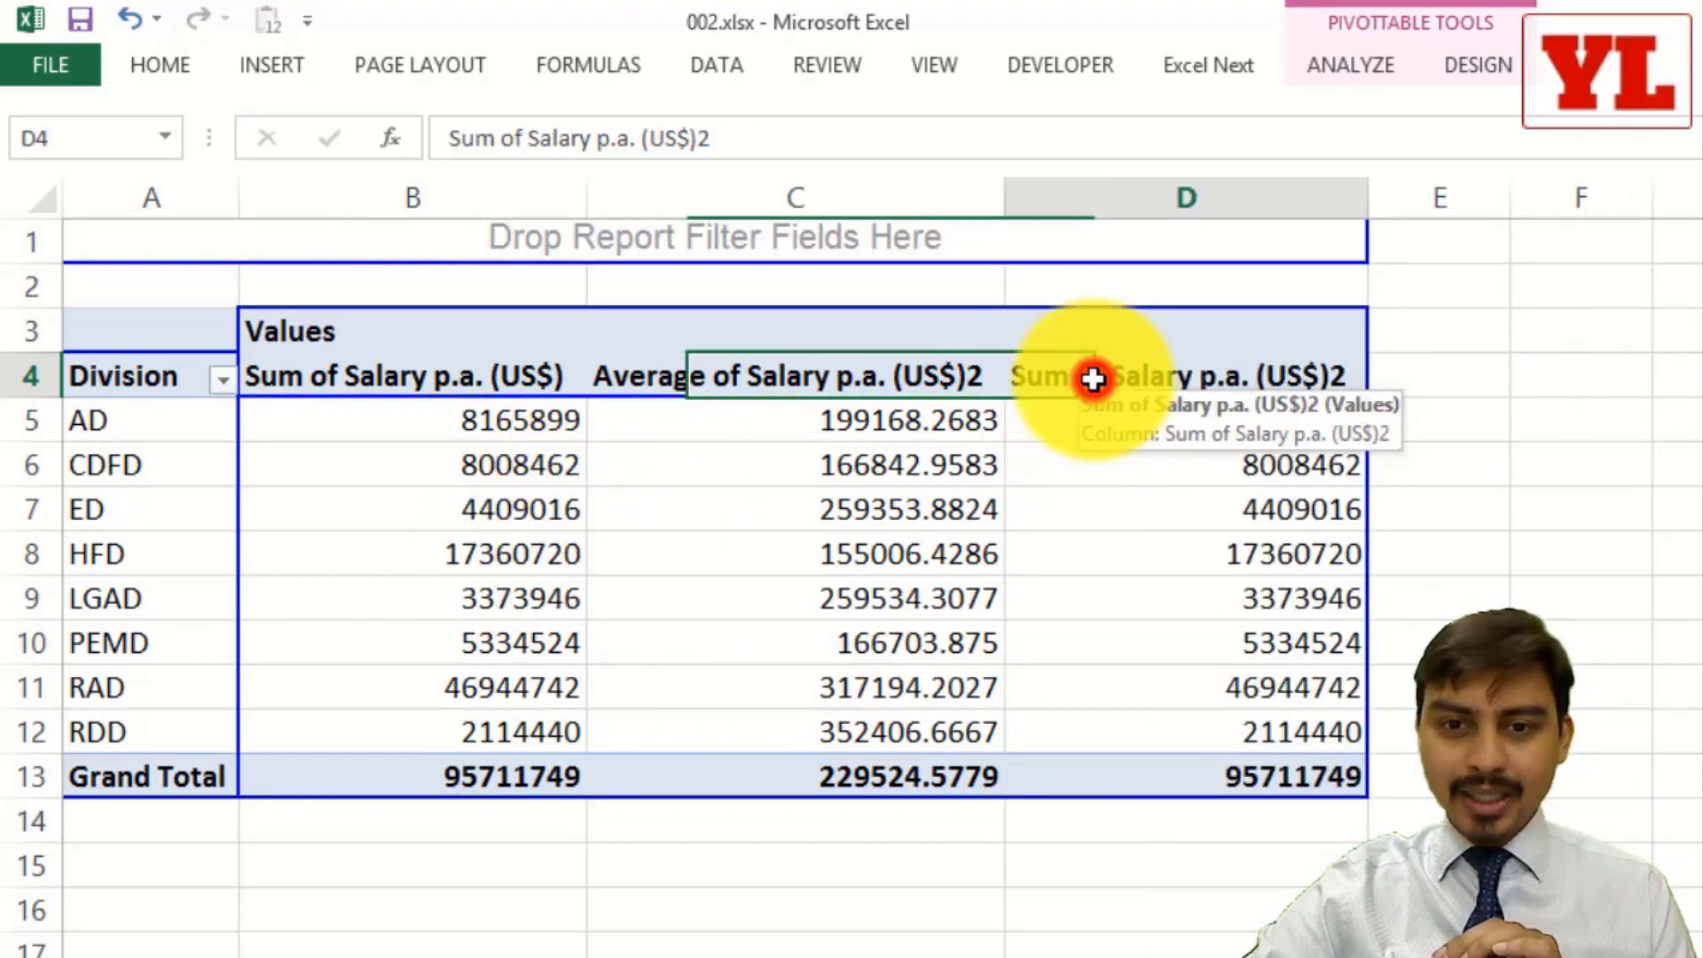
double_click(1093, 379)
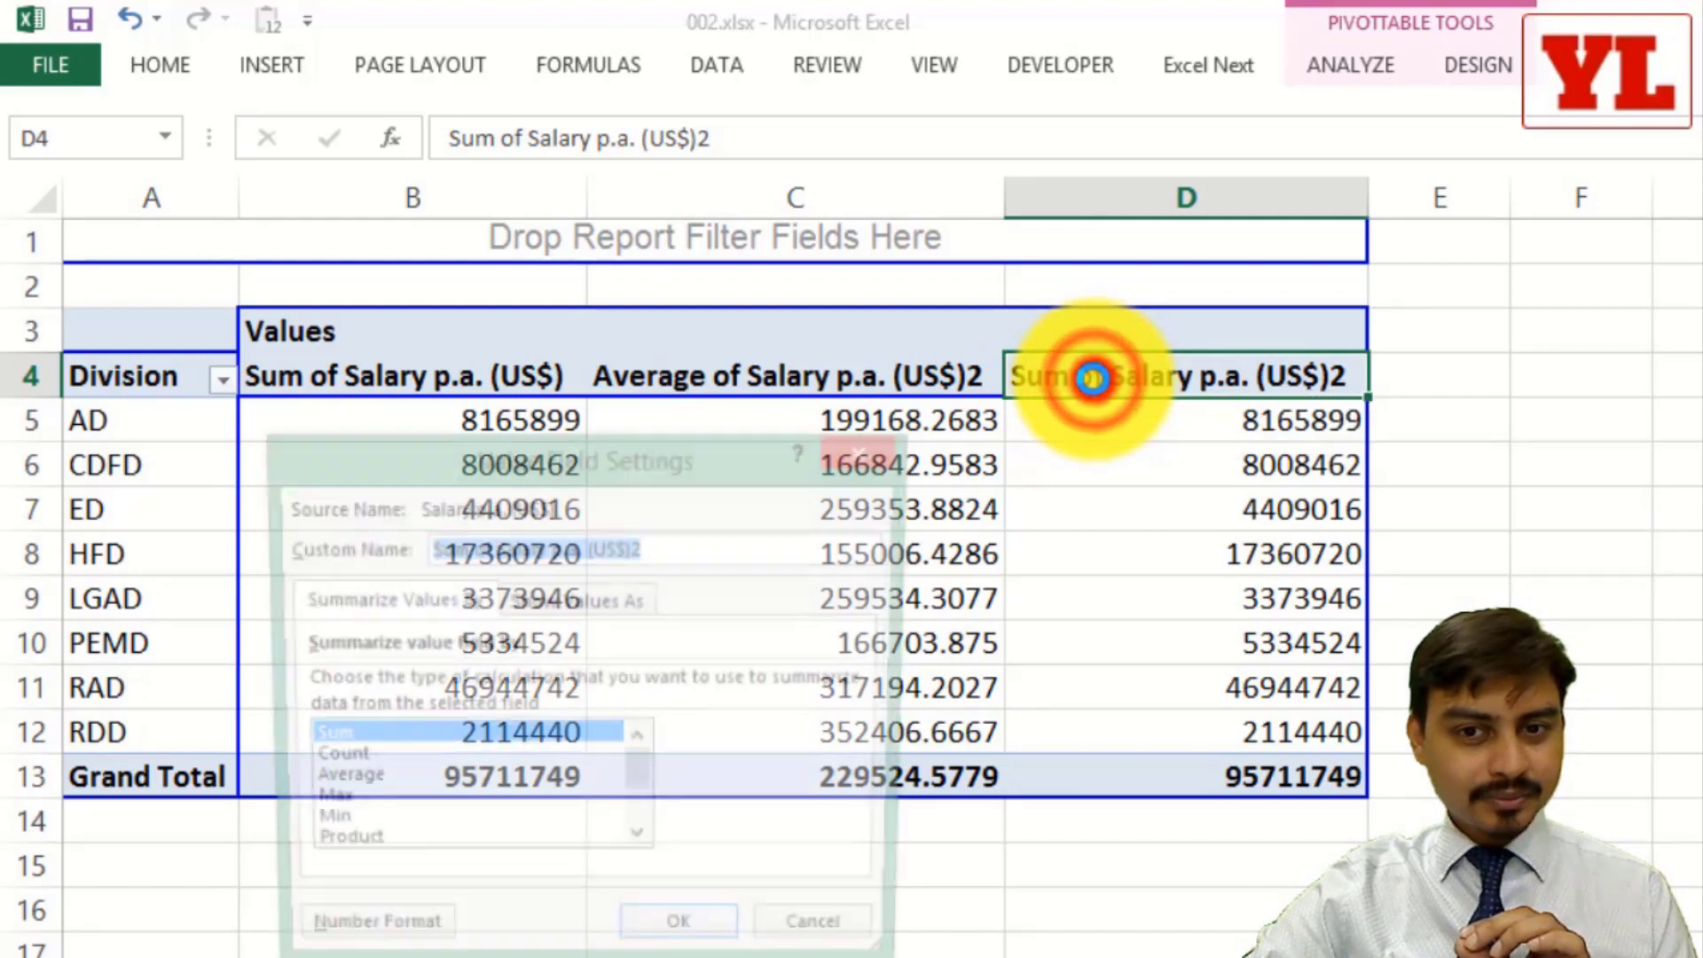
key("Escape")
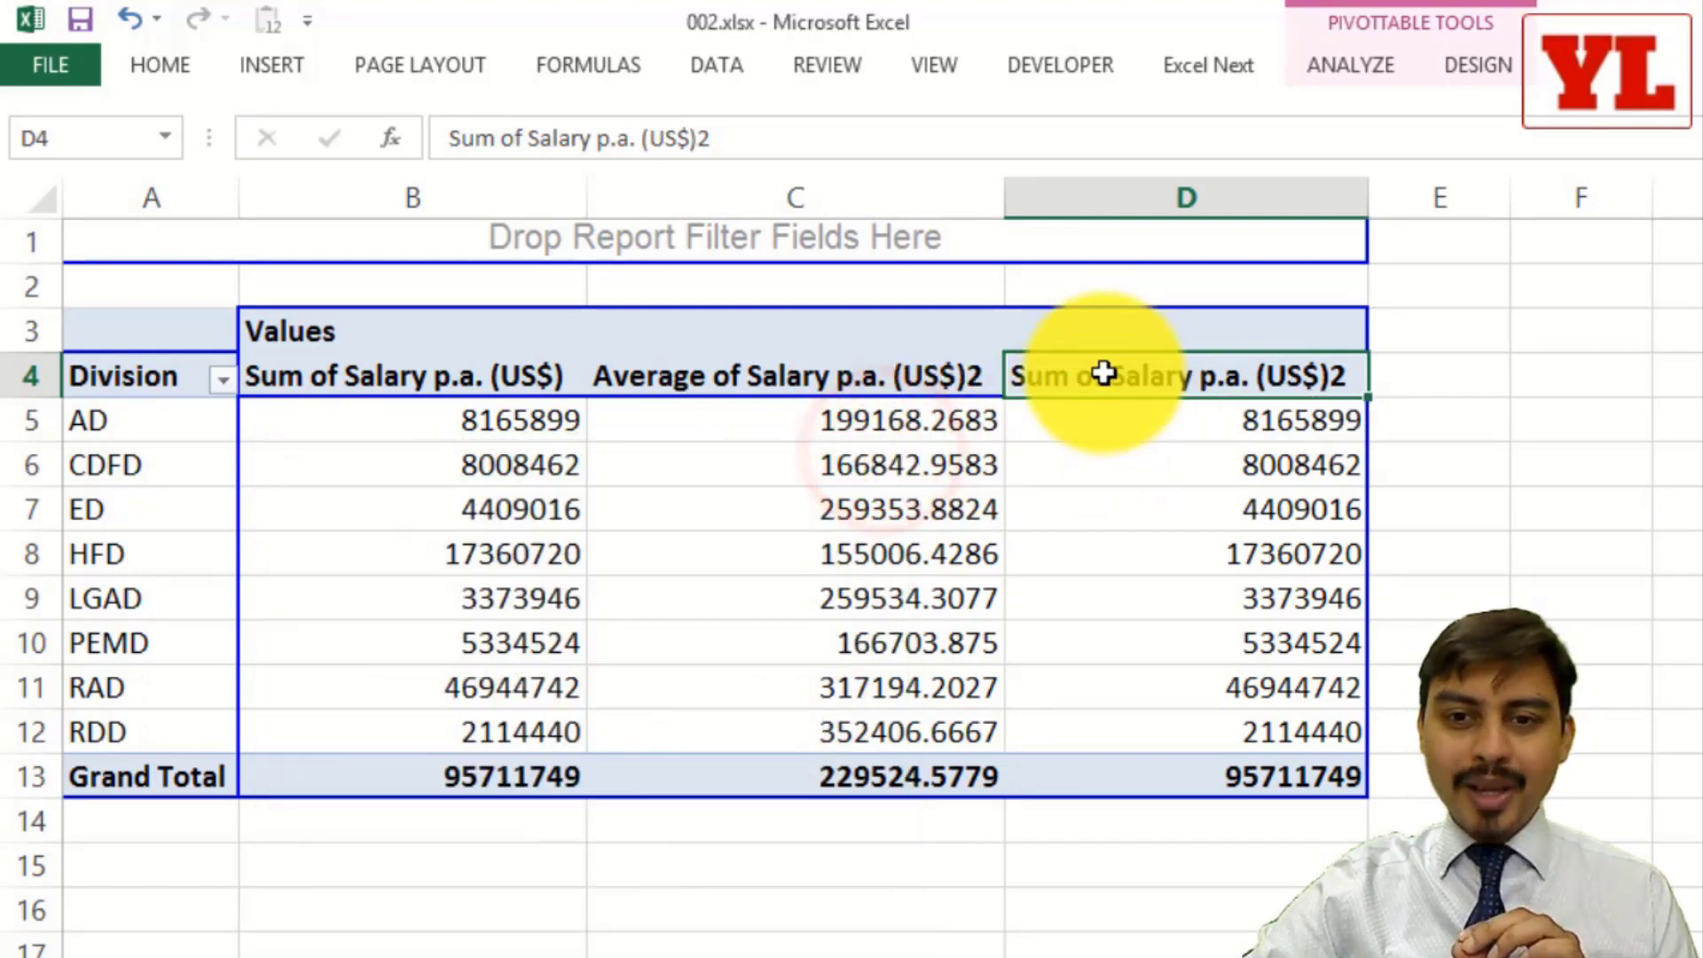
right_click(1088, 374)
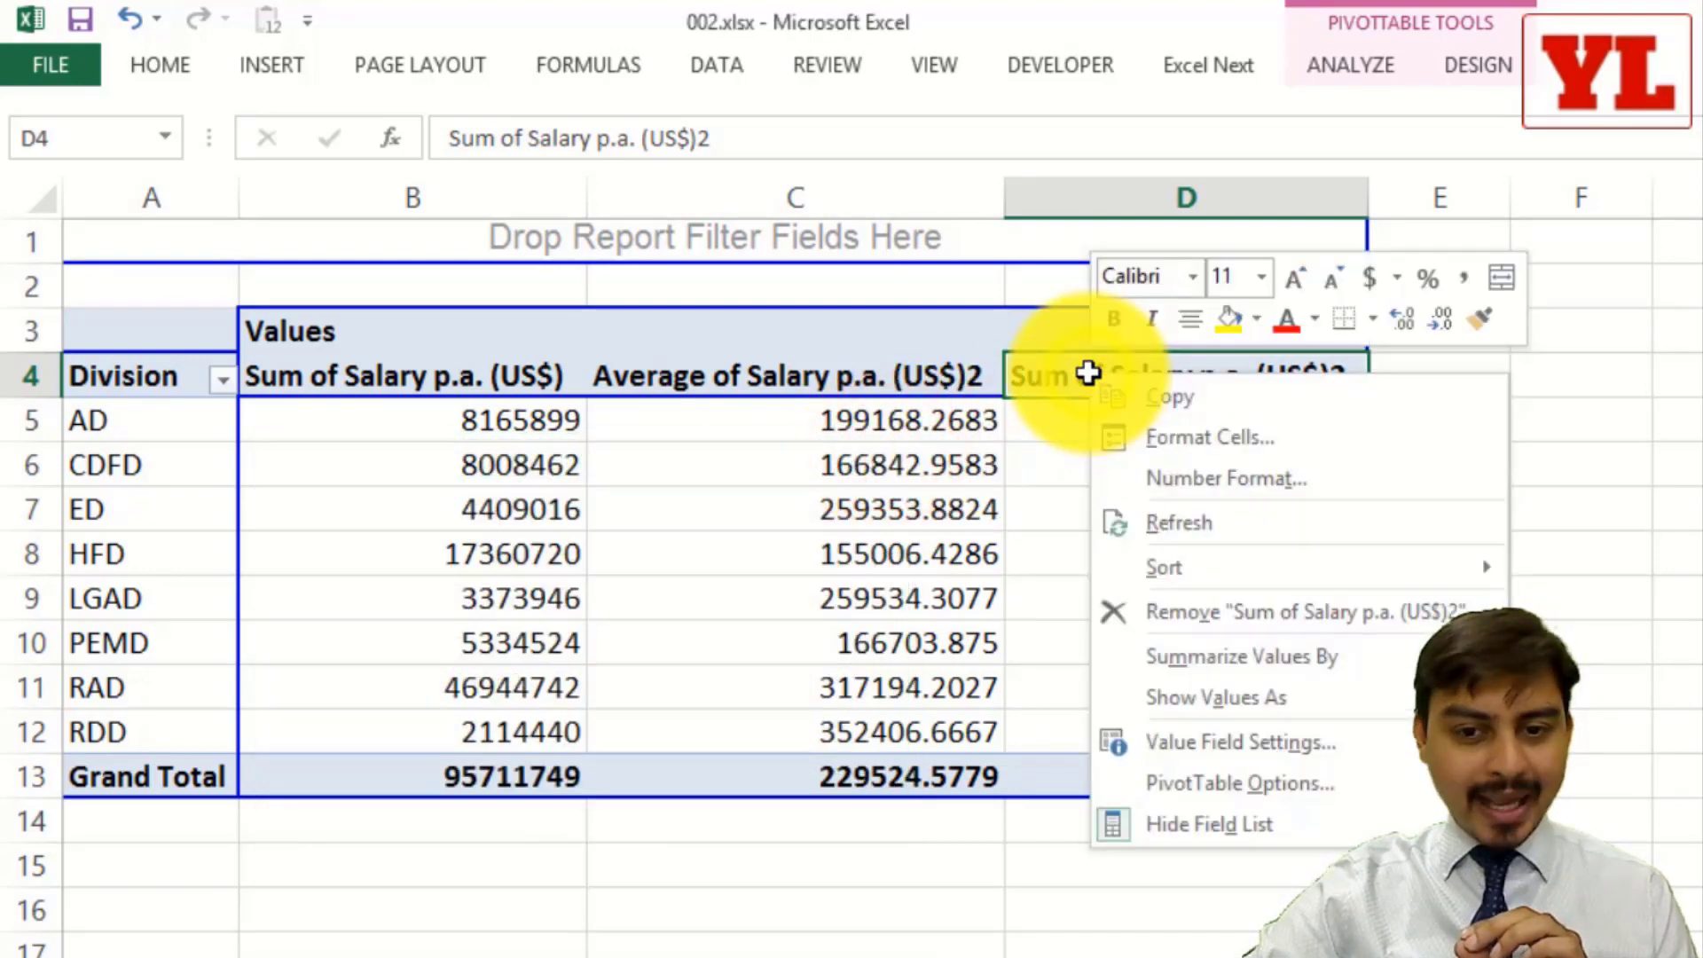
left_click(1168, 746)
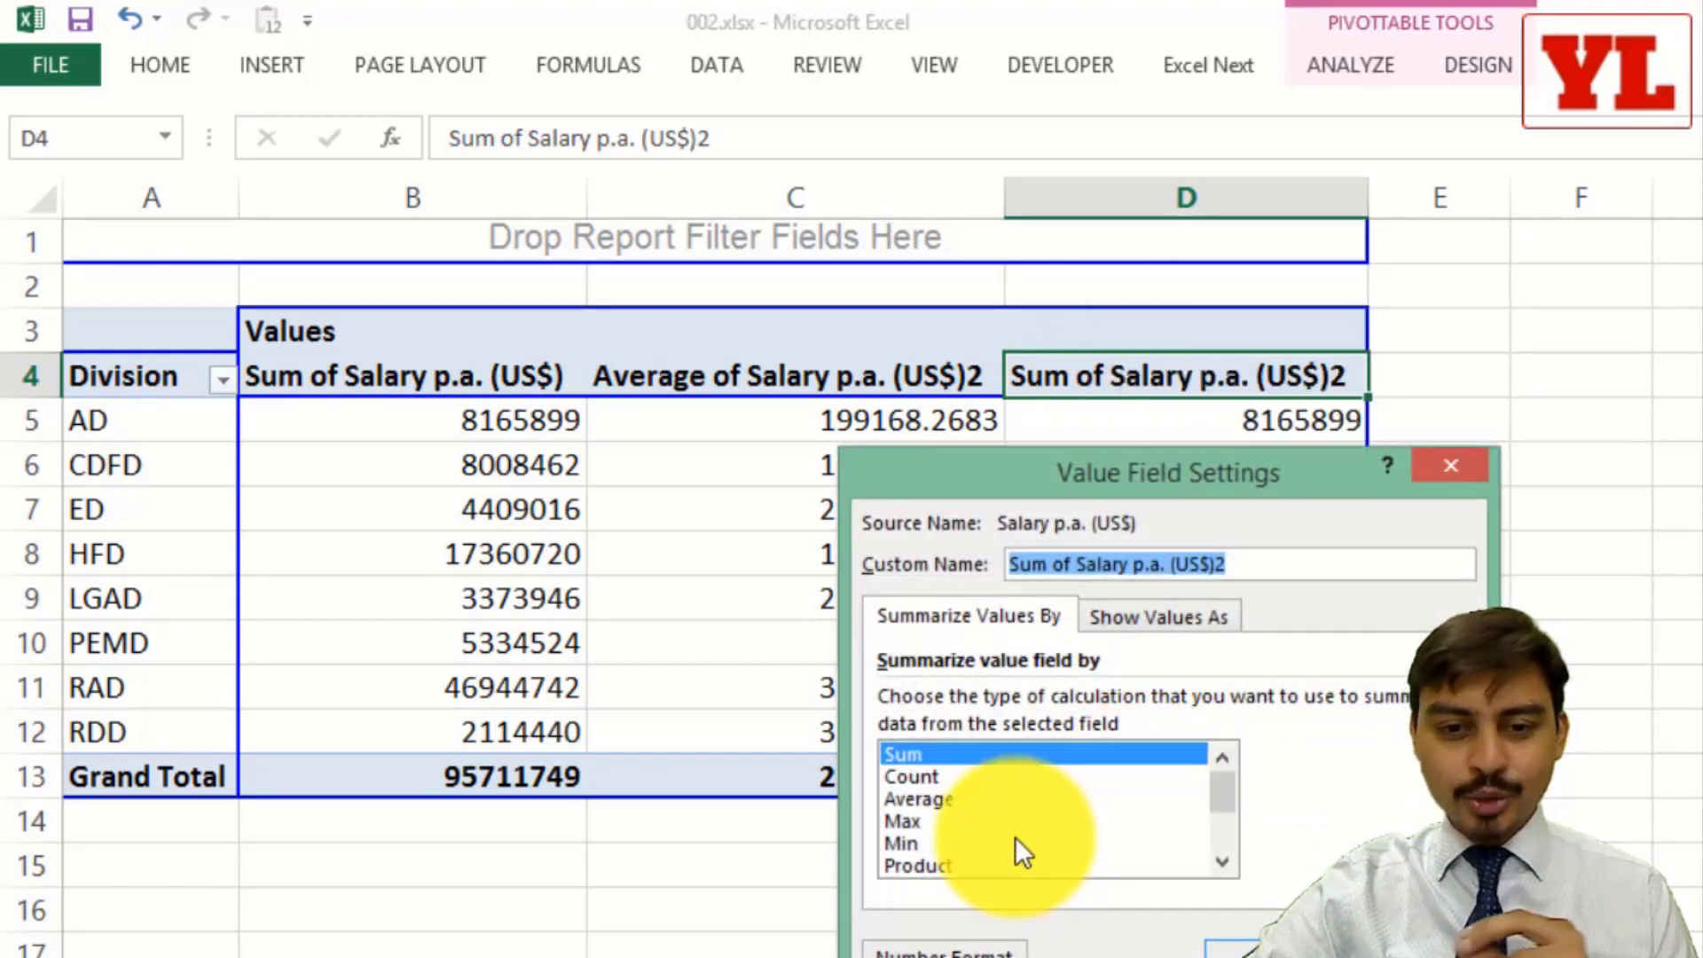
left_click(945, 775)
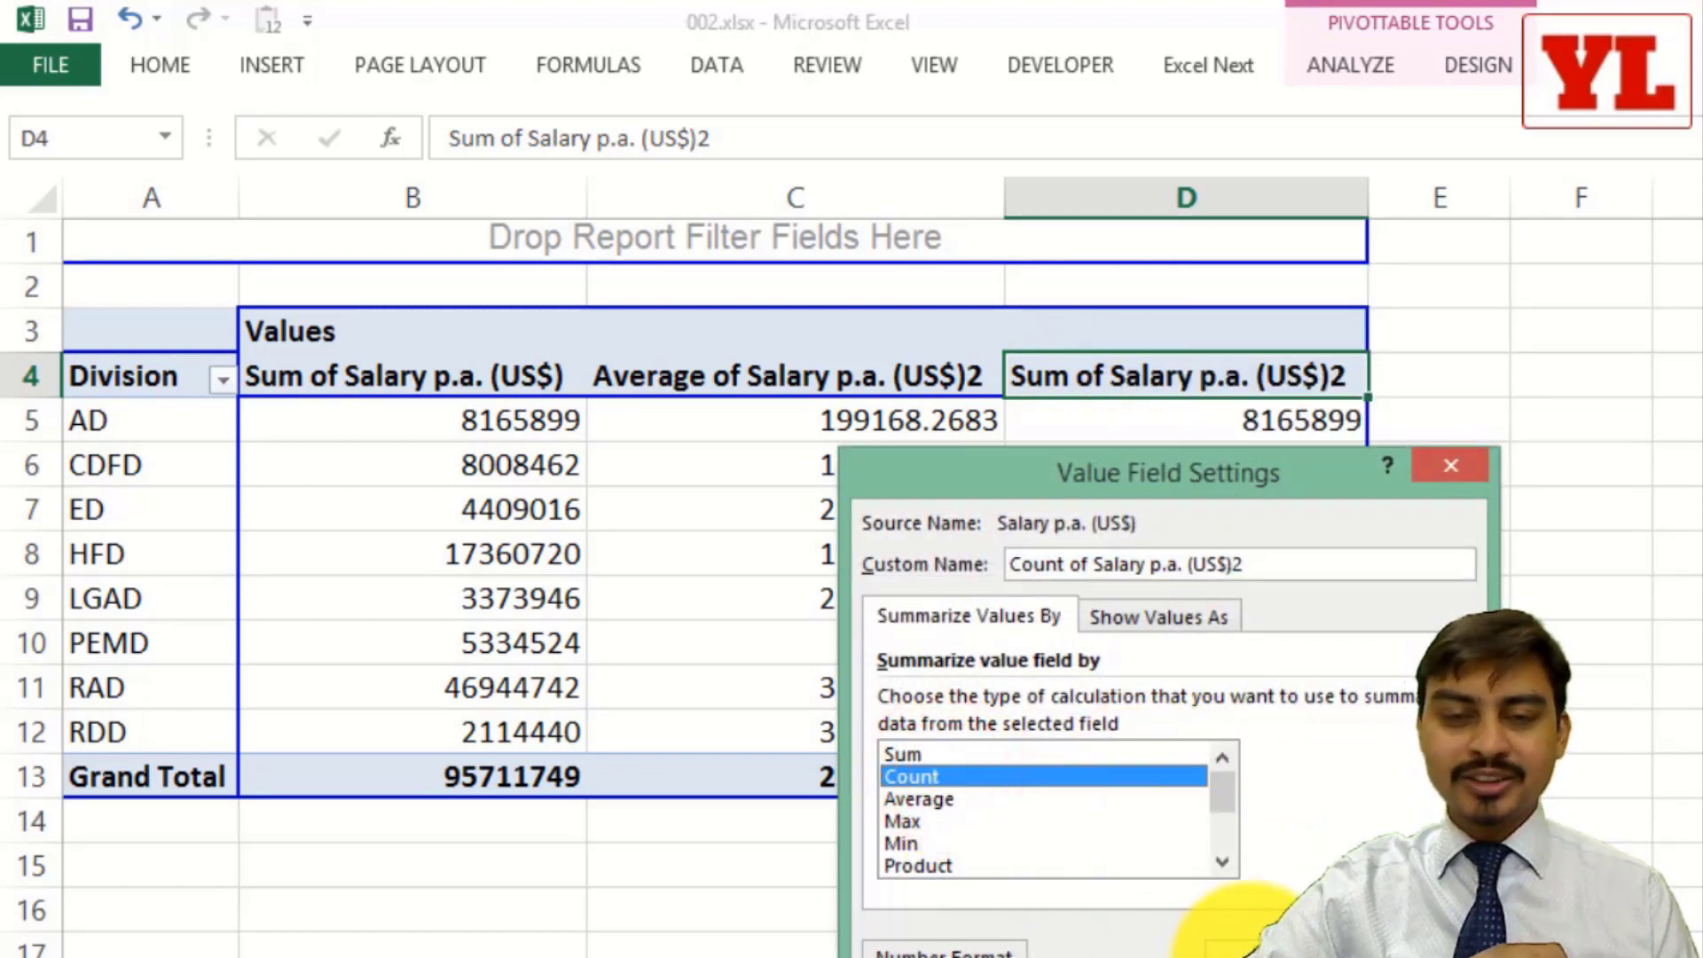
left_click(1242, 940)
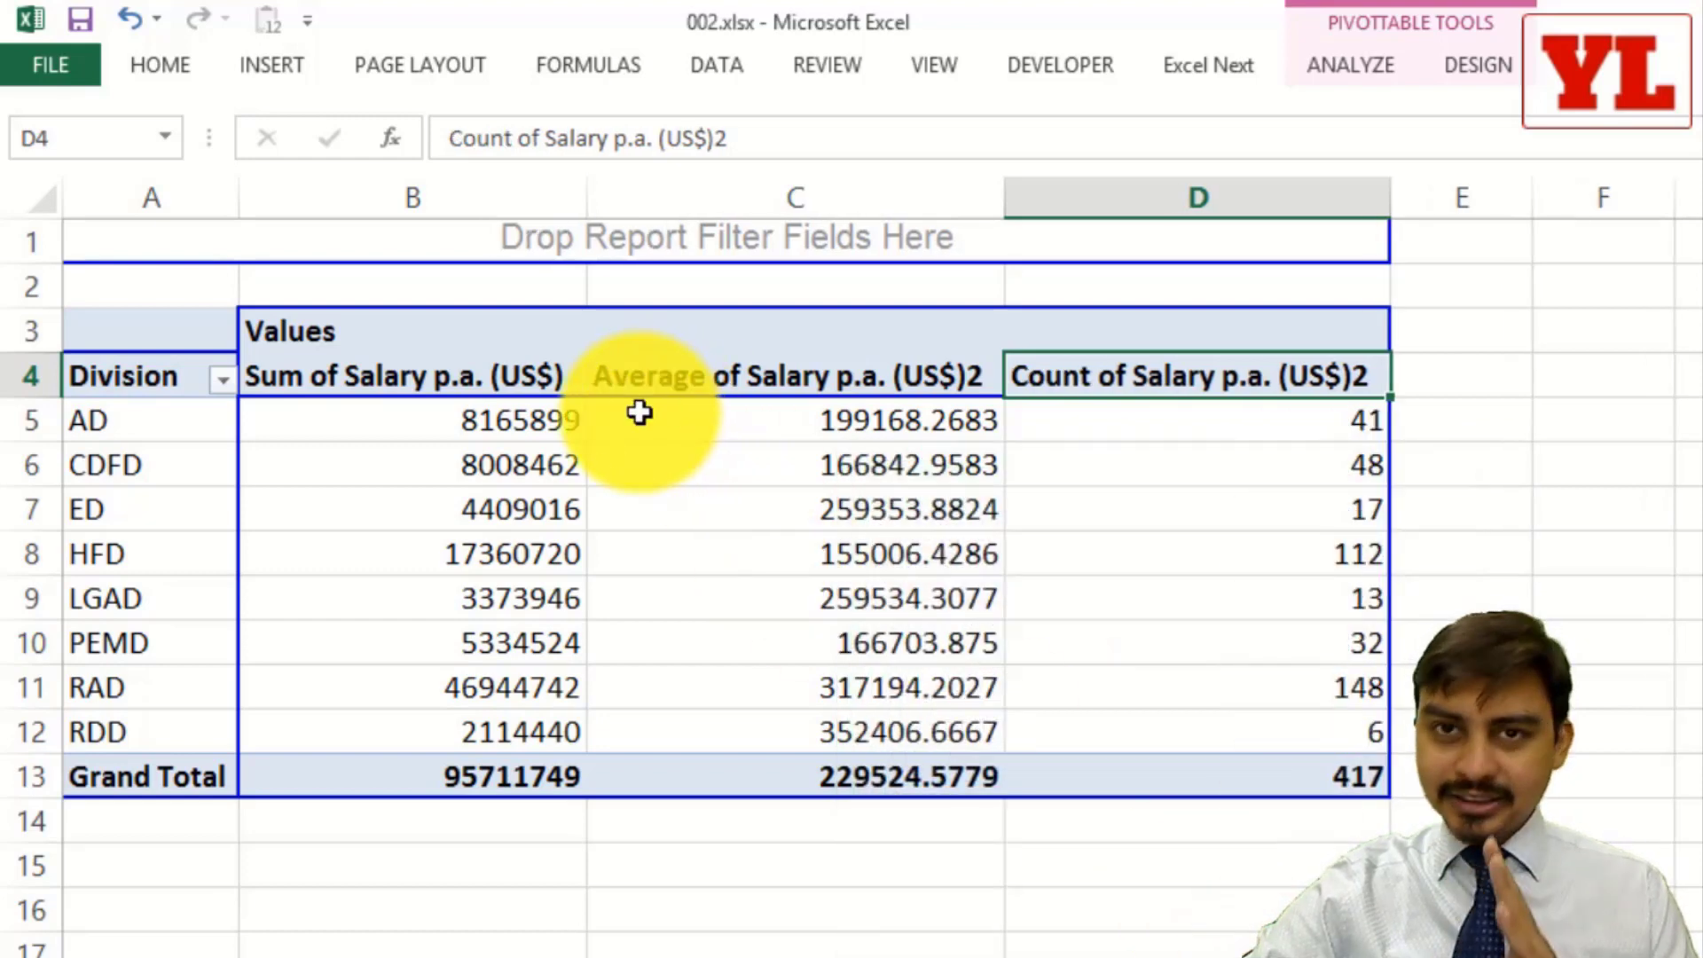
Select the sum, average and count value ranges in columns B, C and D.
left_click_drag(538, 442, 541, 732)
left_click_drag(918, 417, 898, 741)
left_click_drag(1239, 417, 1266, 774)
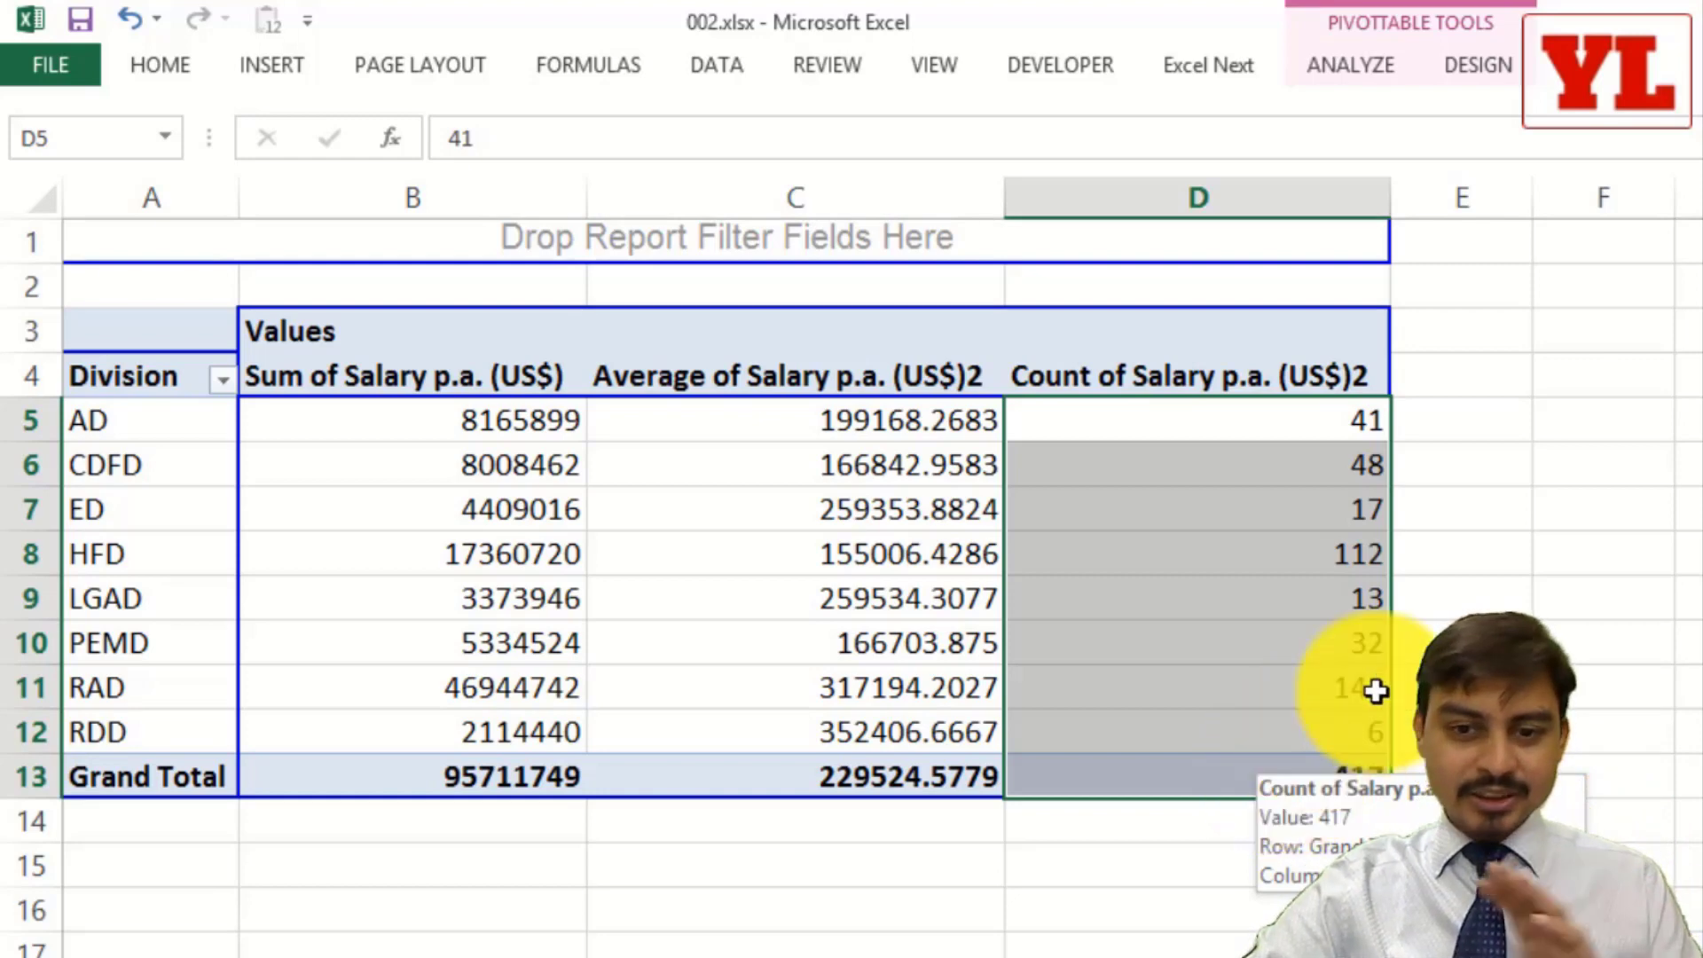
Apply Comma Style to B5:D13 and decrease decimals twice, giving whole numbers like 95,711,749.
left_click_drag(1292, 776, 285, 426)
left_click(161, 68)
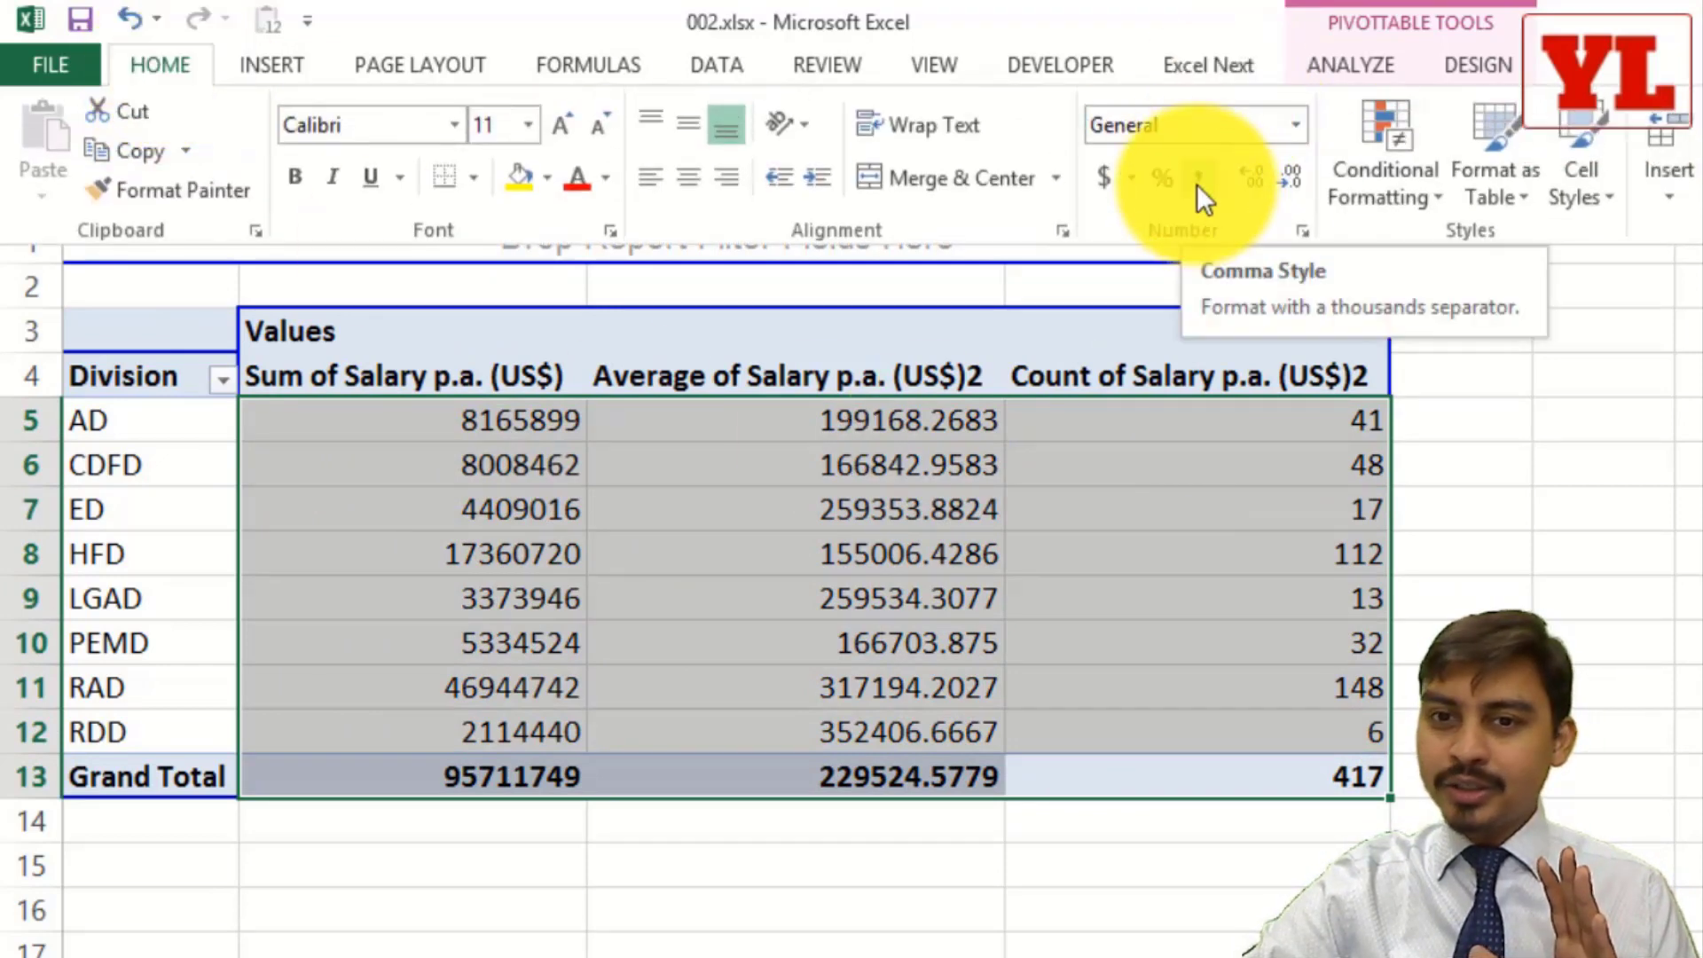
left_click(1197, 182)
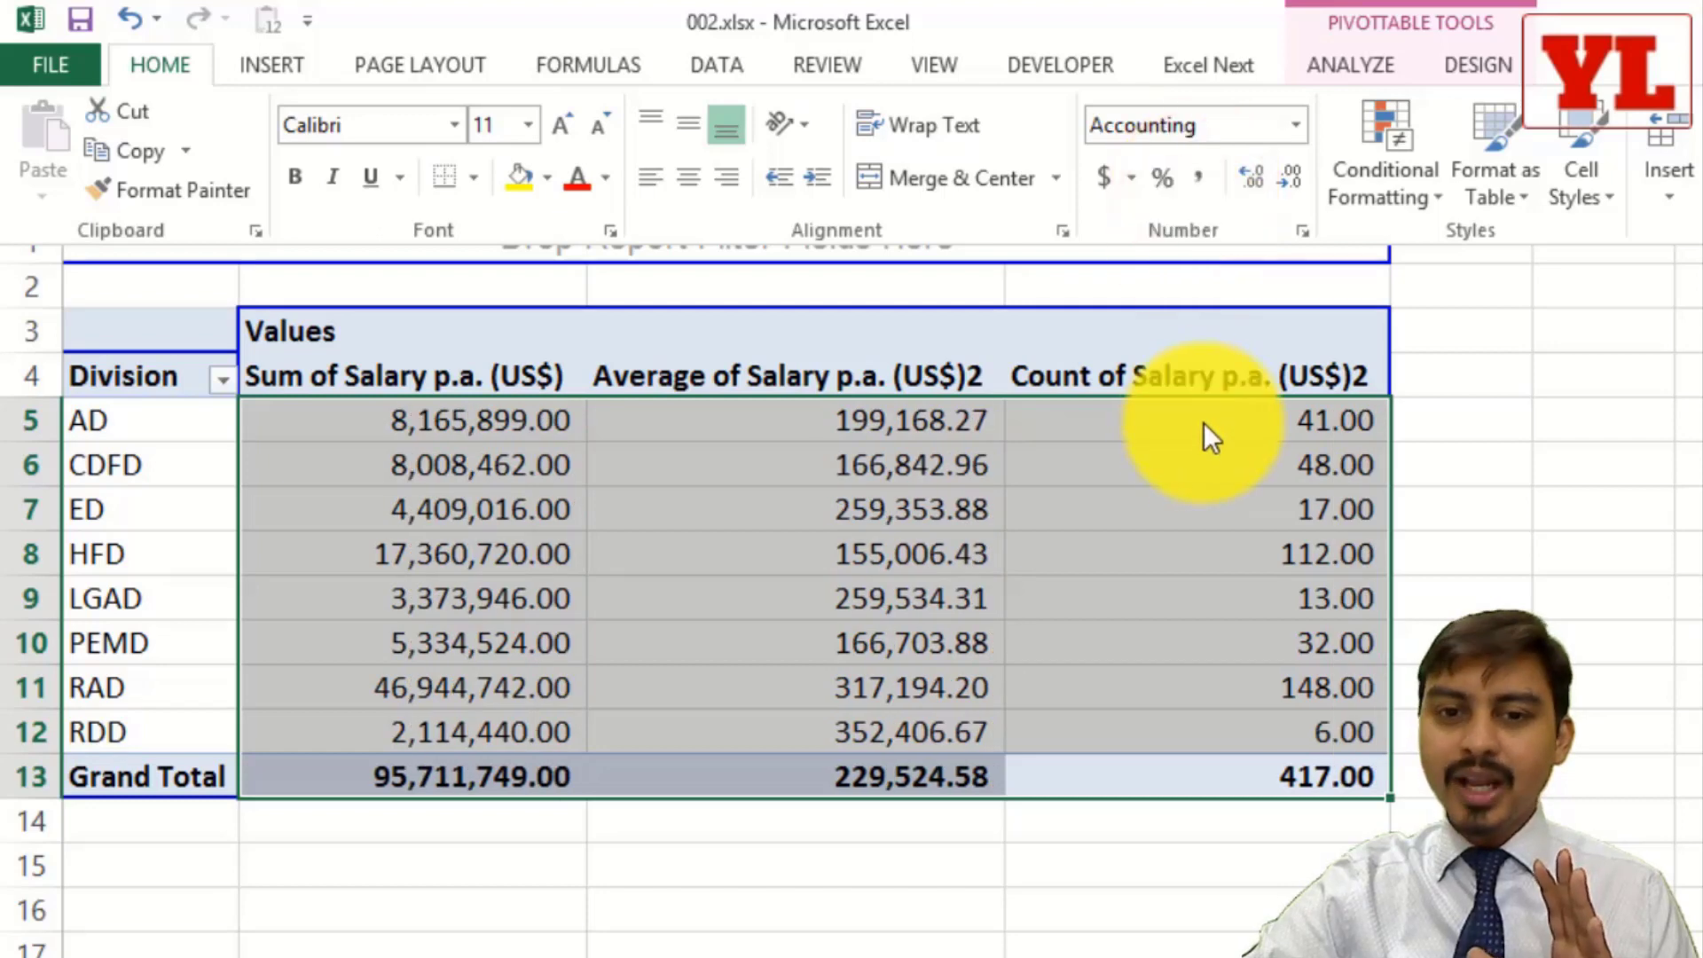
left_click(1291, 176)
left_click(1290, 176)
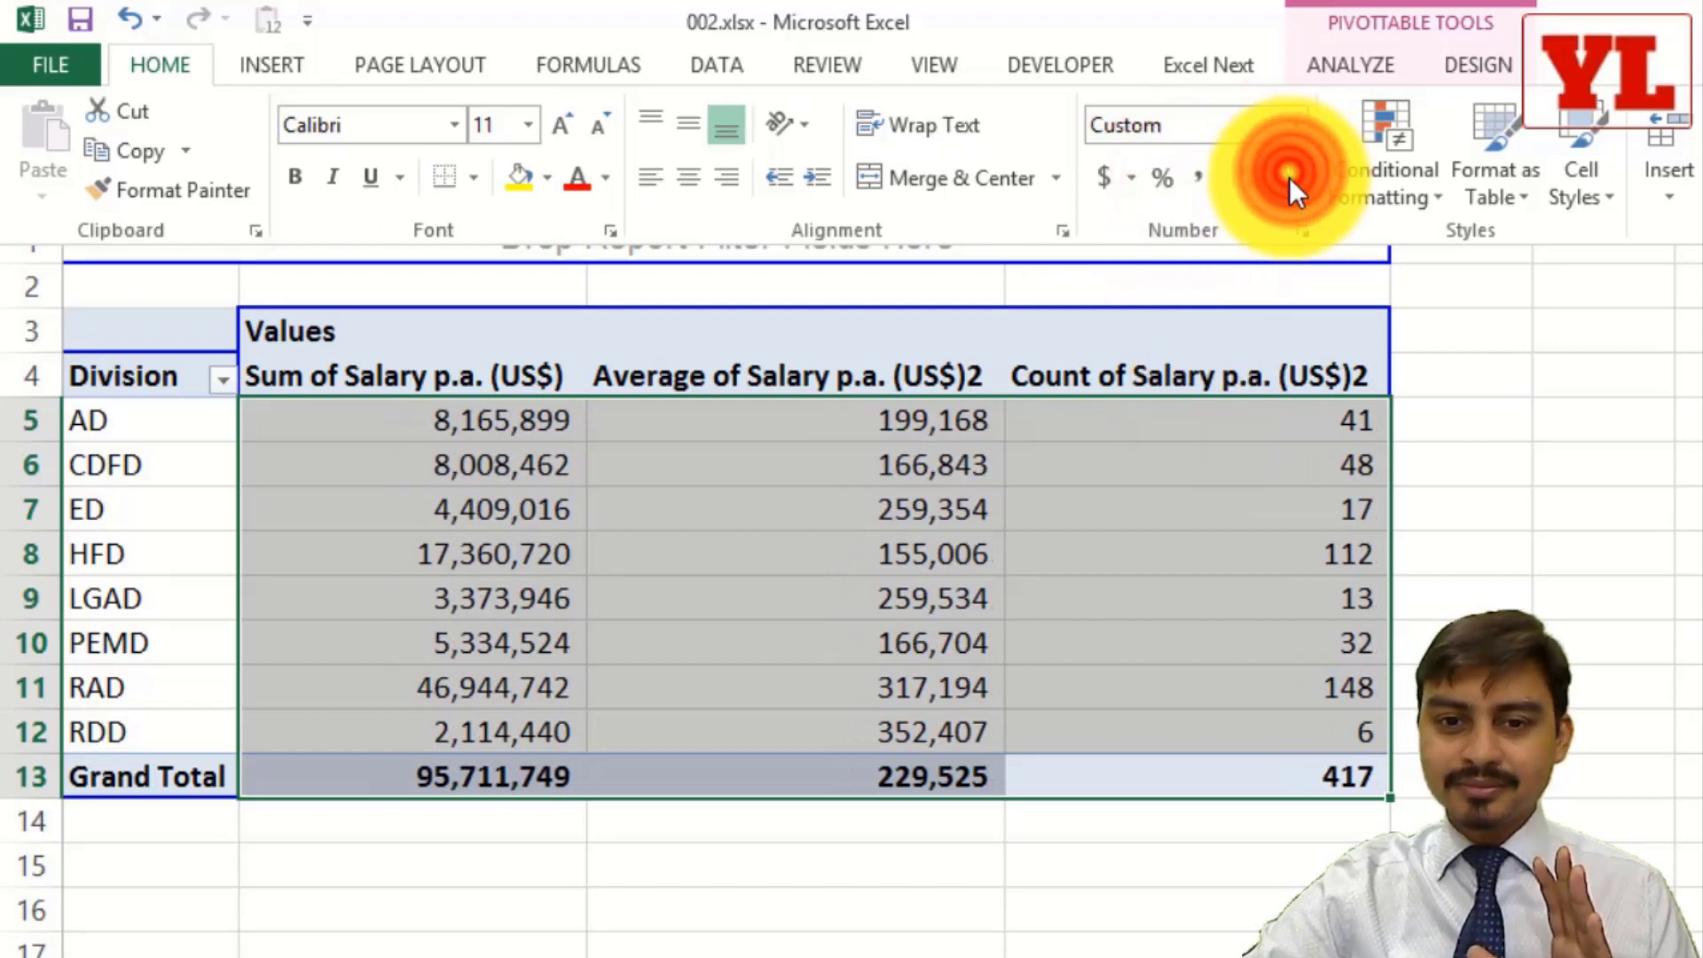
key("ctrl+F1")
left_click(1222, 576)
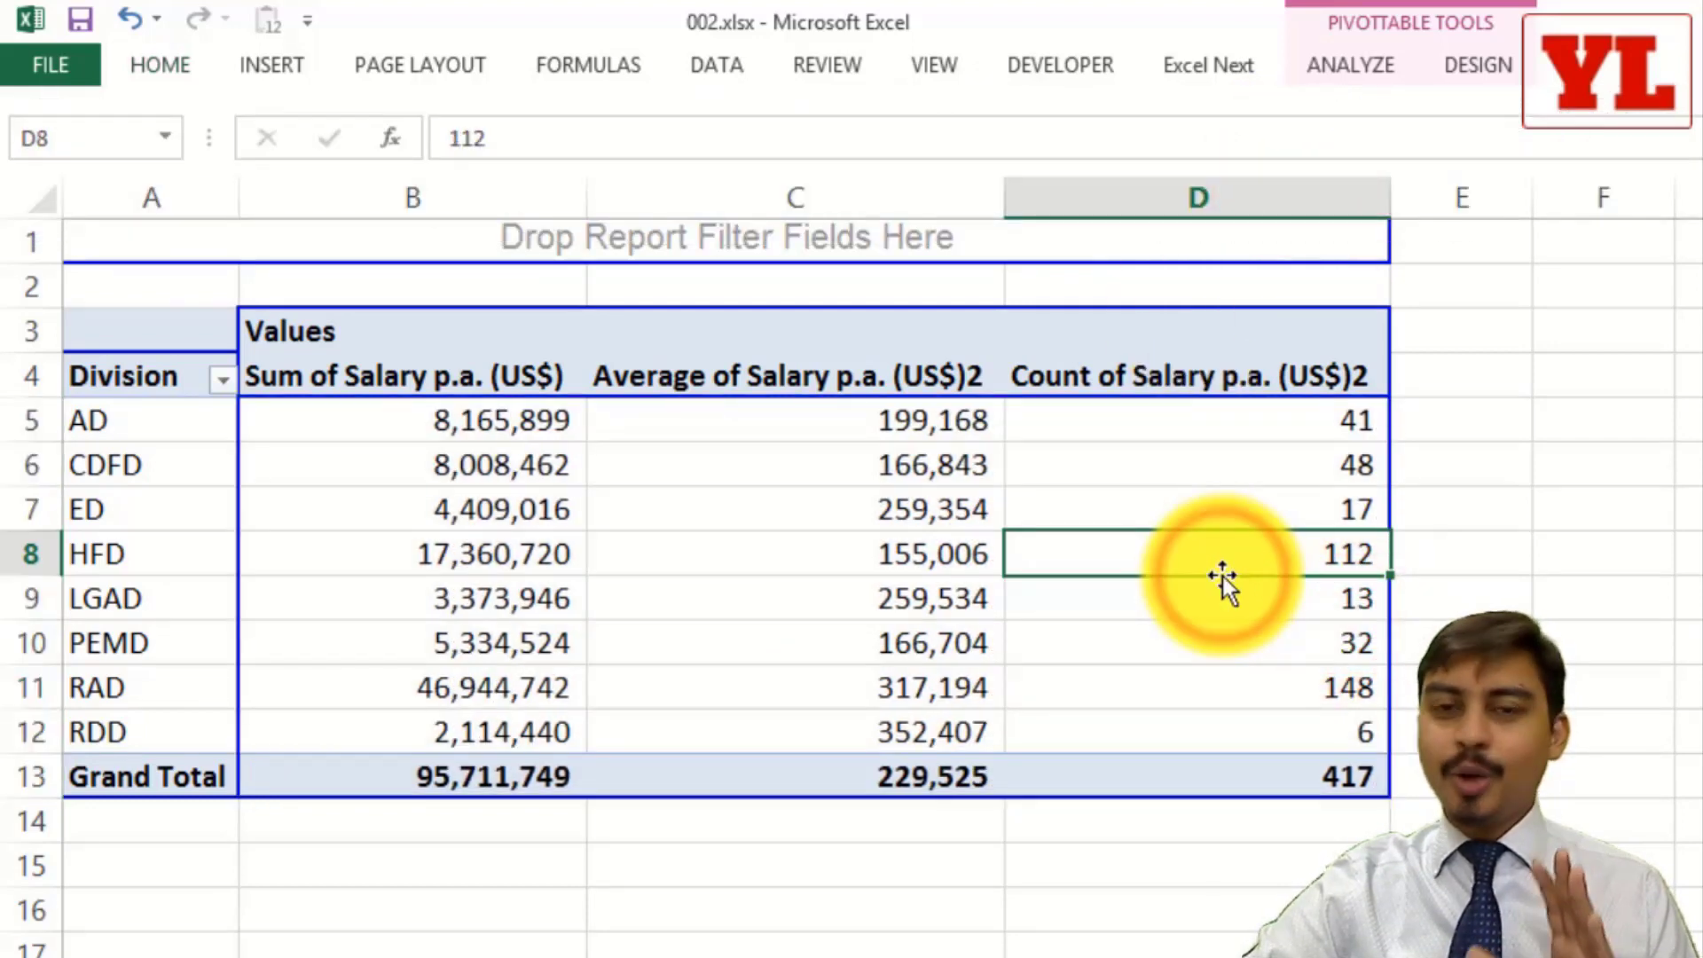